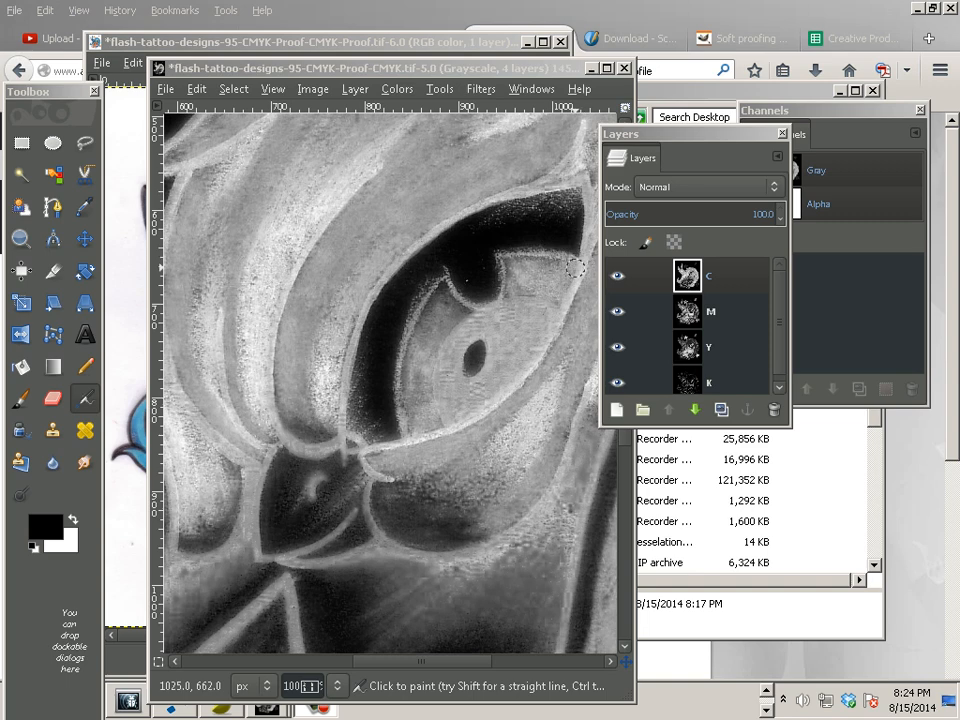
Open the Newsprint distortion filter for the C layer of the grayscale image.
{"action": "left_click", "coordinate": [481, 89]}
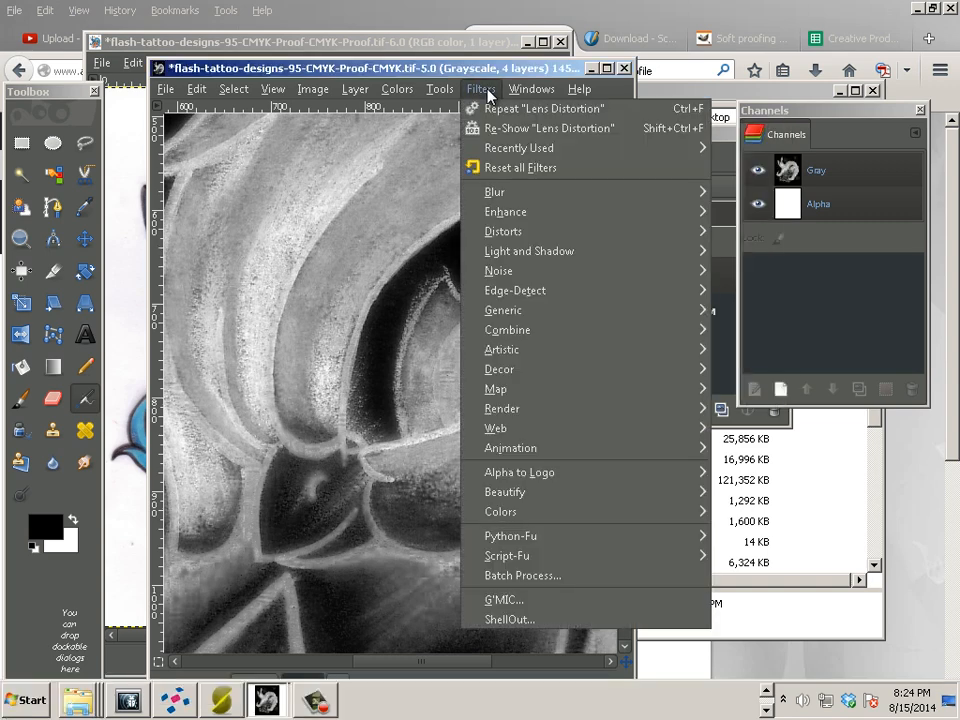
{"action": "mouse_move", "coordinate": [533, 250]}
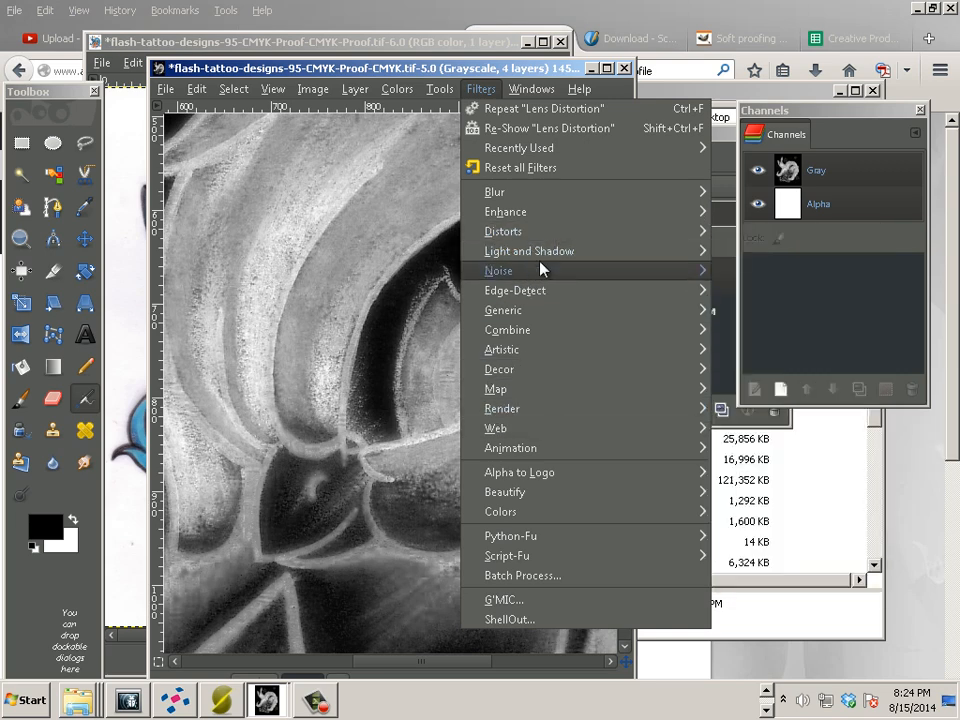
{"action": "mouse_move", "coordinate": [650, 233]}
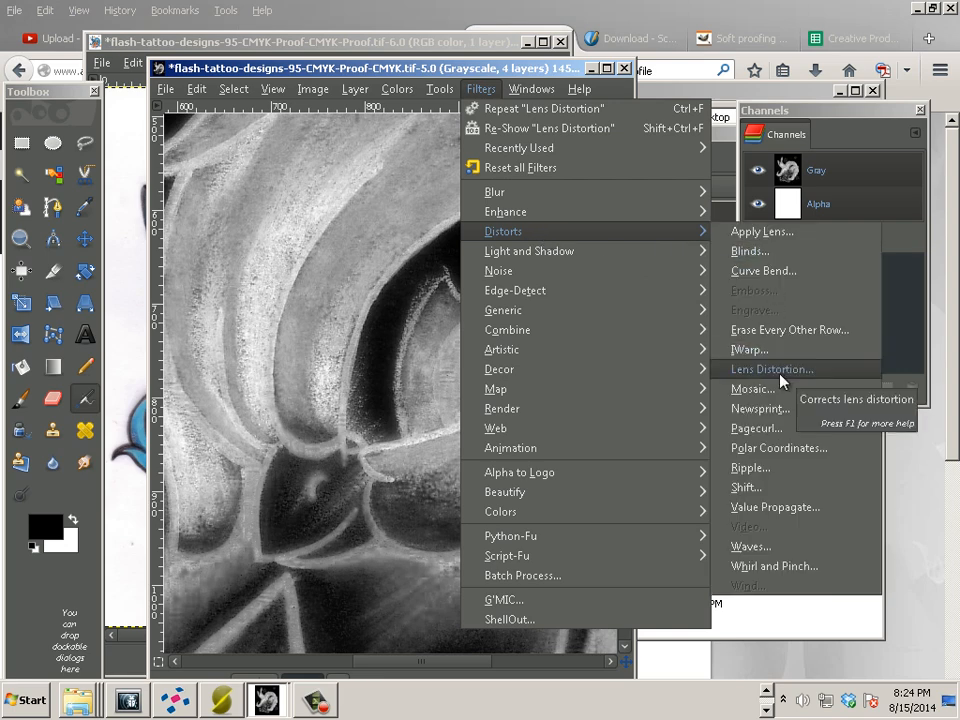
{"action": "left_click", "coordinate": [767, 409]}
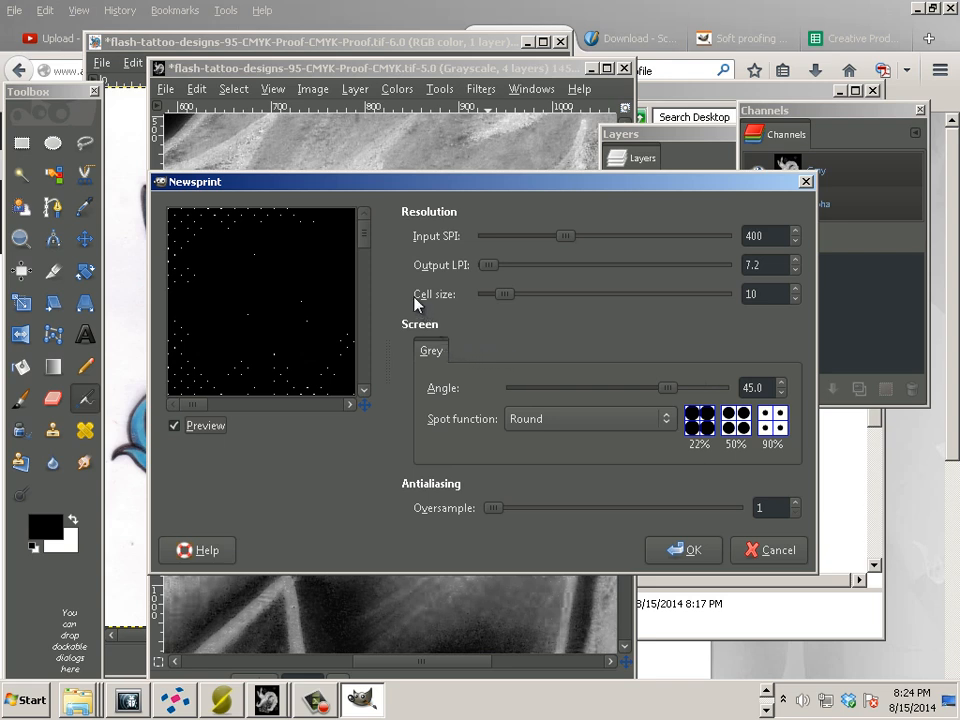
Check the halftone dots across several areas of the filter preview and reduce the Newsprint cell size to 5.
{"action": "left_click_drag", "start_coordinate": [364, 234], "coordinate": [358, 256]}
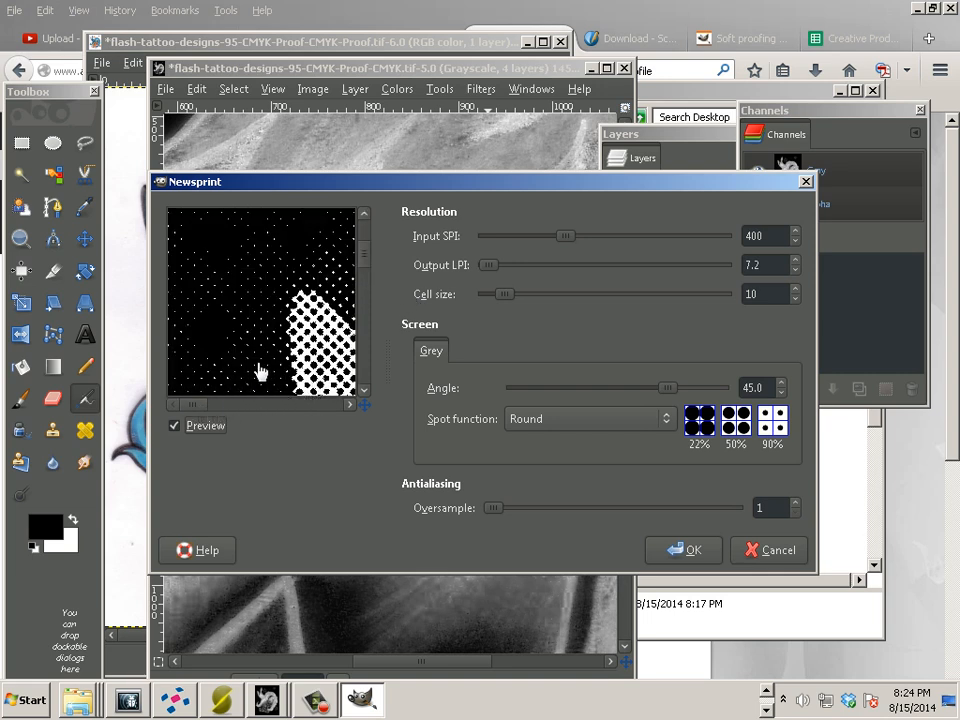
{"action": "left_click_drag", "start_coordinate": [204, 405], "coordinate": [225, 403]}
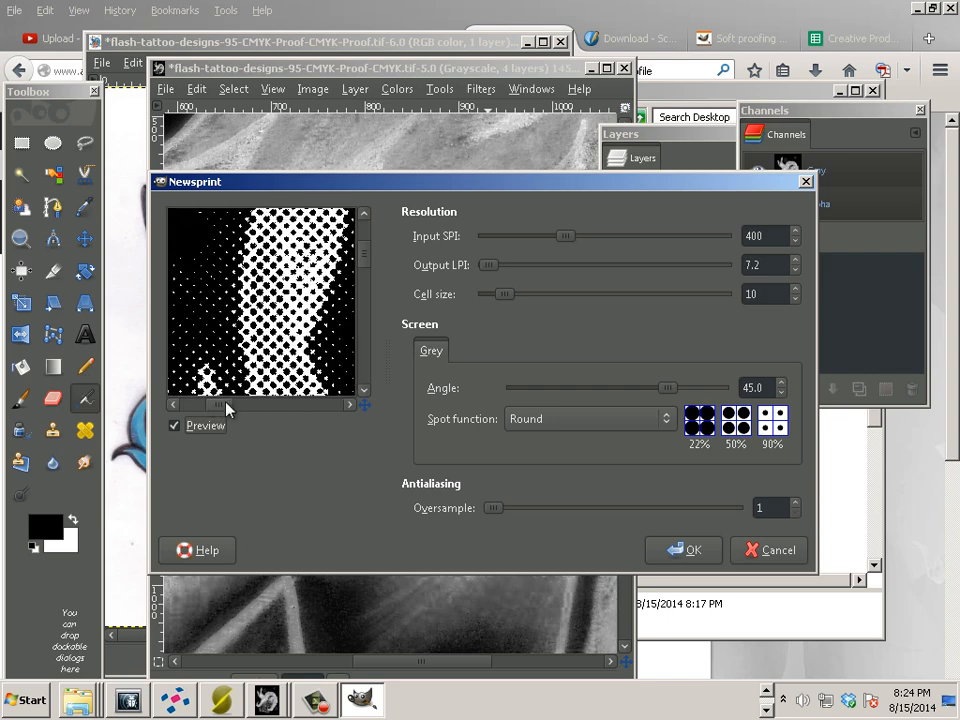
{"action": "scroll", "coordinate": [245, 383], "scroll_direction": "down", "scroll_amount": 2}
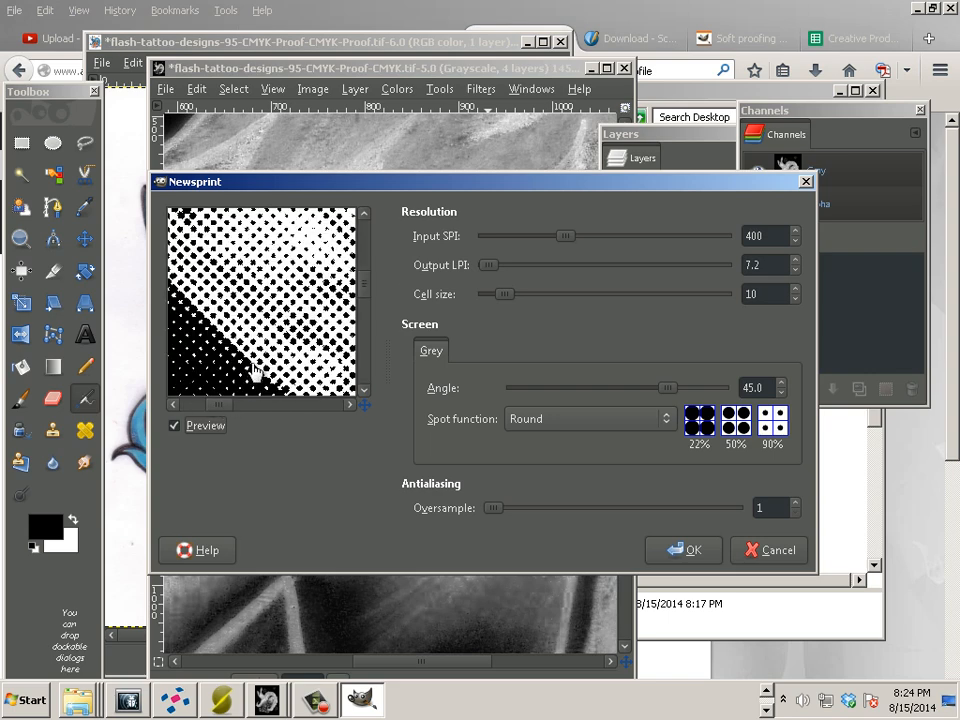
{"action": "left_click_drag", "start_coordinate": [221, 396], "coordinate": [185, 373]}
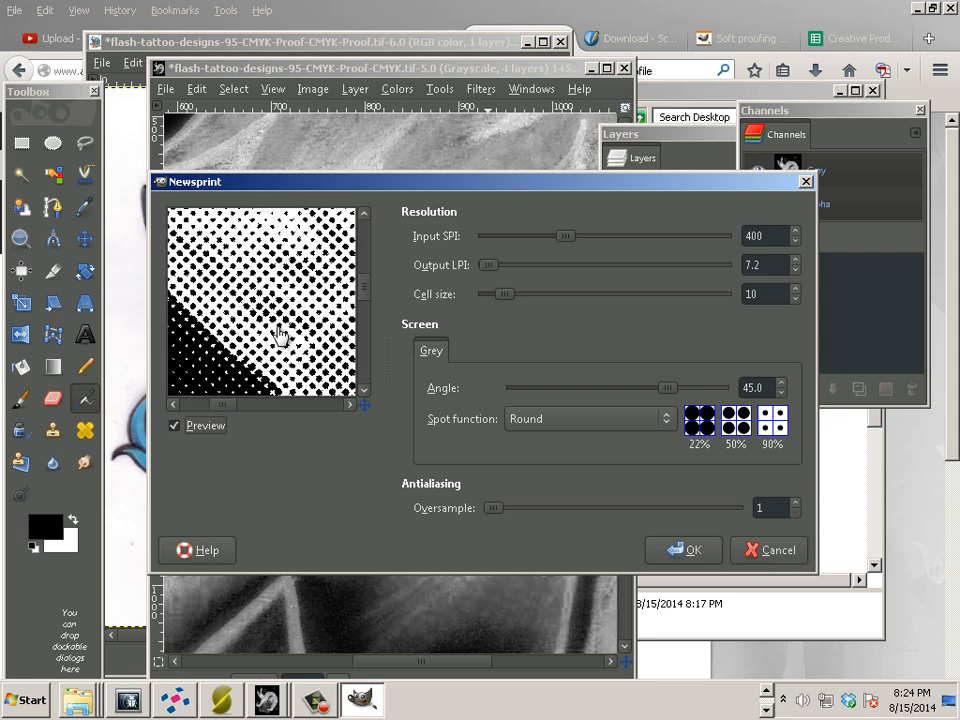
{"action": "scroll", "coordinate": [278, 337], "scroll_direction": "down", "scroll_amount": 4}
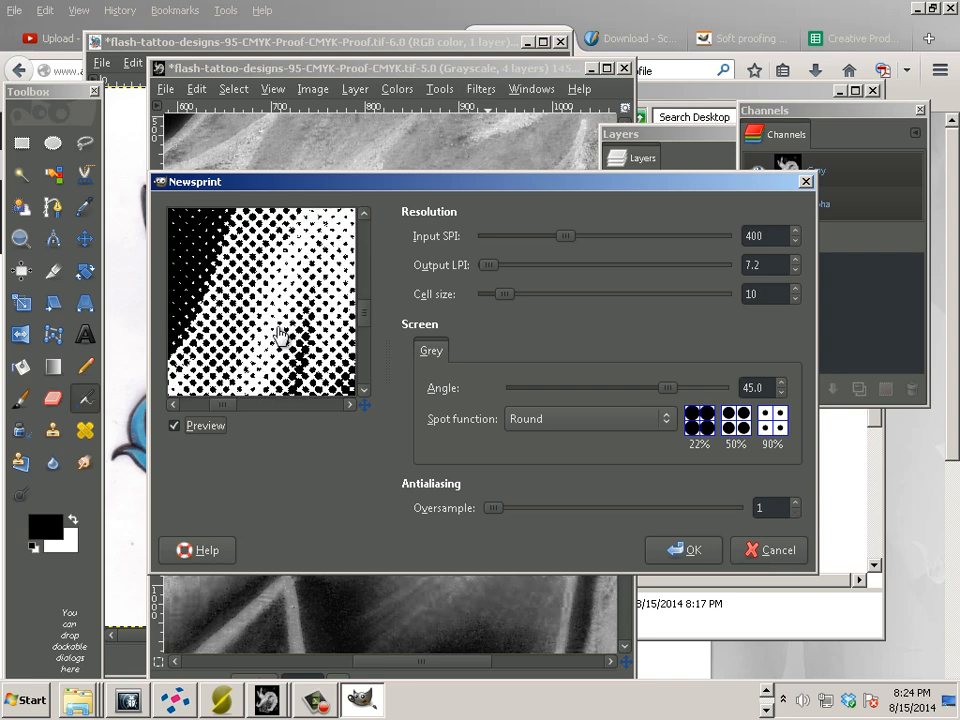
{"action": "scroll", "coordinate": [281, 336], "scroll_direction": "left", "scroll_amount": 2}
{"action": "scroll", "coordinate": [281, 336], "scroll_direction": "right", "scroll_amount": 1}
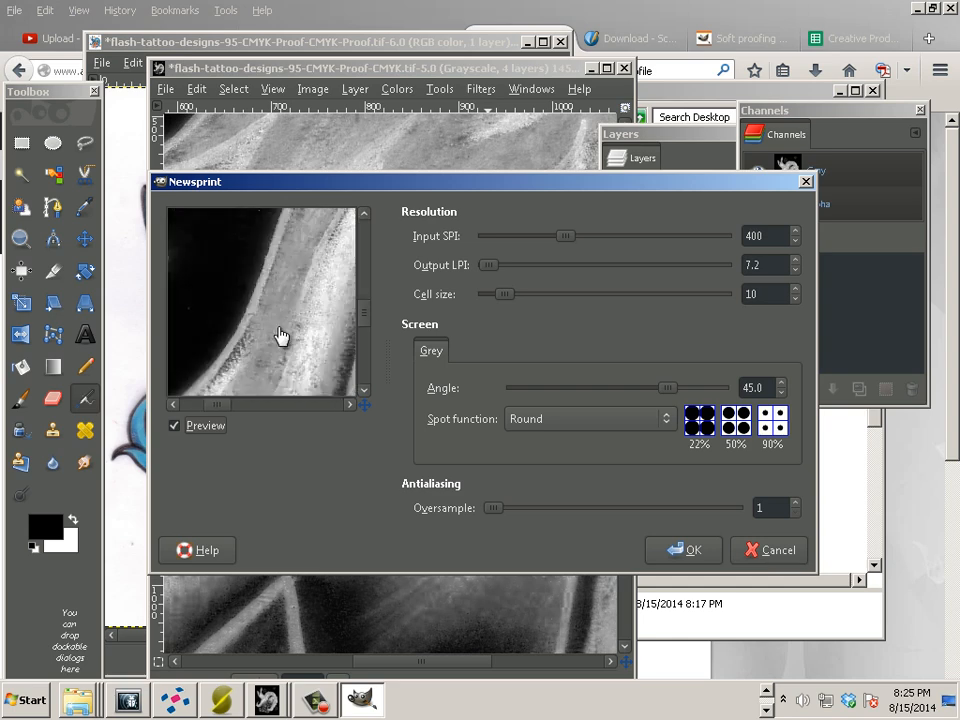
{"action": "scroll", "coordinate": [282, 337], "scroll_direction": "left", "scroll_amount": 1}
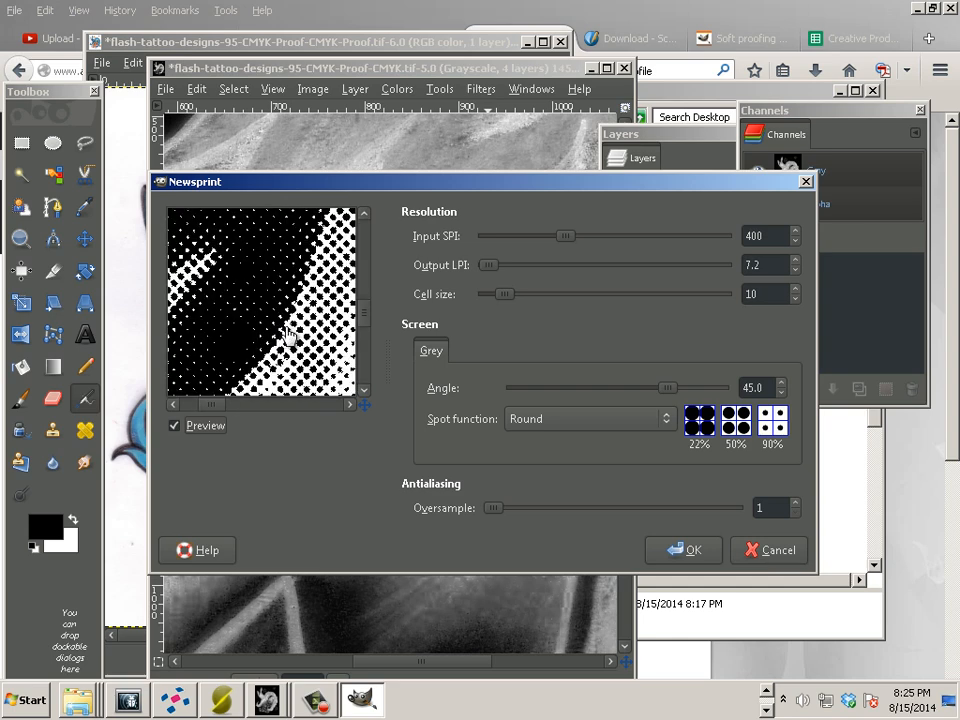
{"action": "scroll", "coordinate": [287, 337], "scroll_direction": "down", "scroll_amount": 1}
{"action": "scroll", "coordinate": [295, 345], "scroll_direction": "down", "scroll_amount": 1}
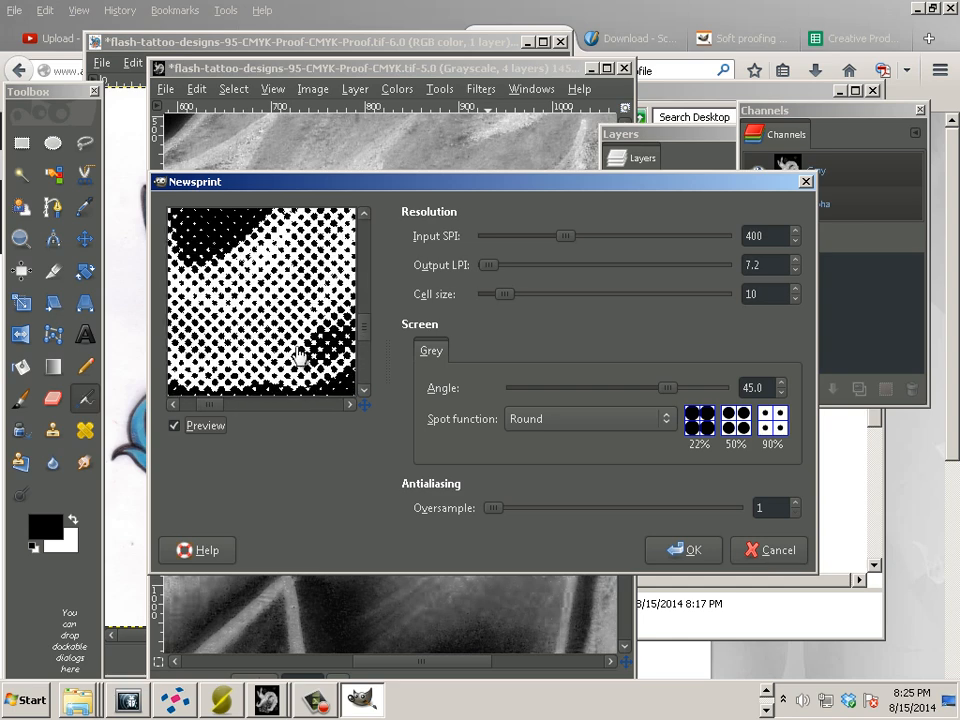
{"action": "mouse_move", "coordinate": [507, 302]}
{"action": "left_mouse_down"}
{"action": "mouse_move", "coordinate": [594, 306]}
{"action": "mouse_move", "coordinate": [480, 298]}
{"action": "mouse_move", "coordinate": [497, 298]}
{"action": "left_mouse_up"}
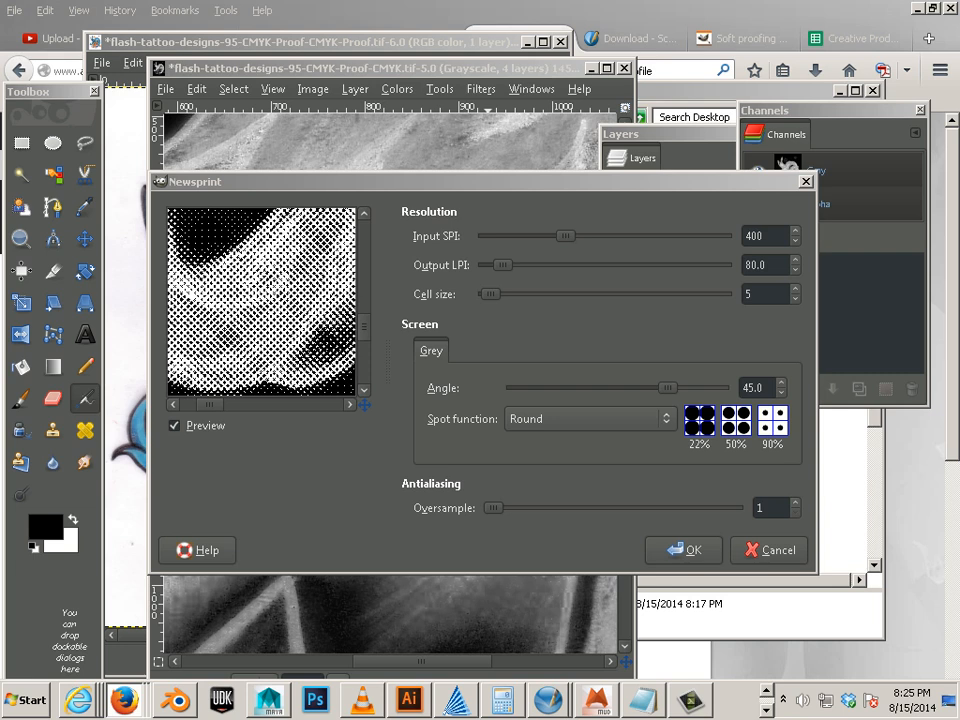
Switch to Firefox, look up the CMYK screen angles in The Print Guide's halftone article, and move the browser window aside.
{"action": "key", "text": "alt+Tab"}
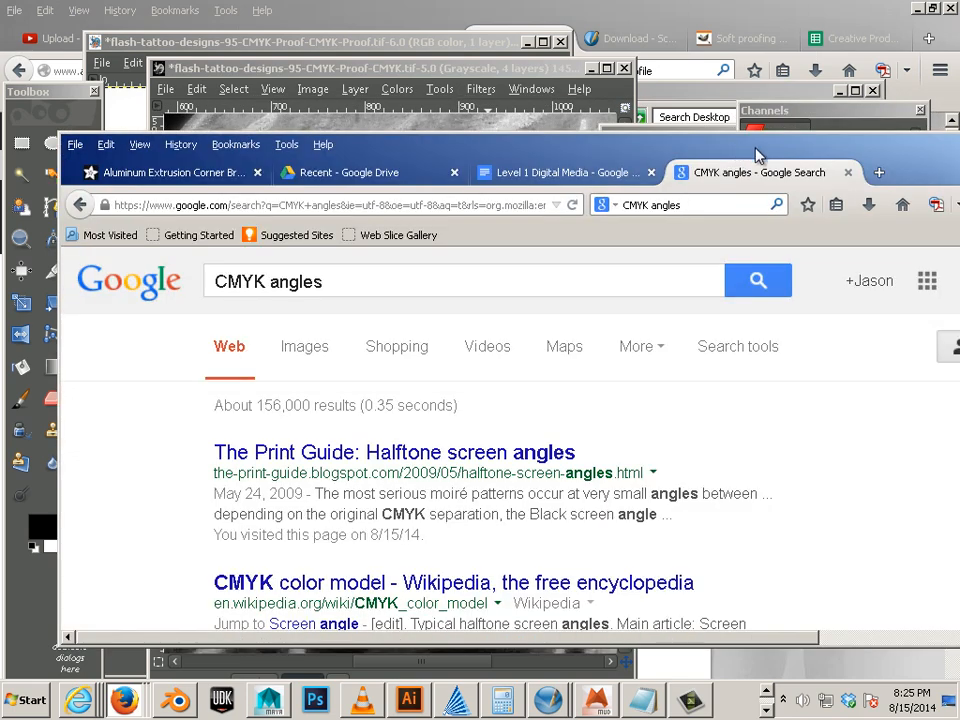
{"action": "left_click", "coordinate": [340, 460]}
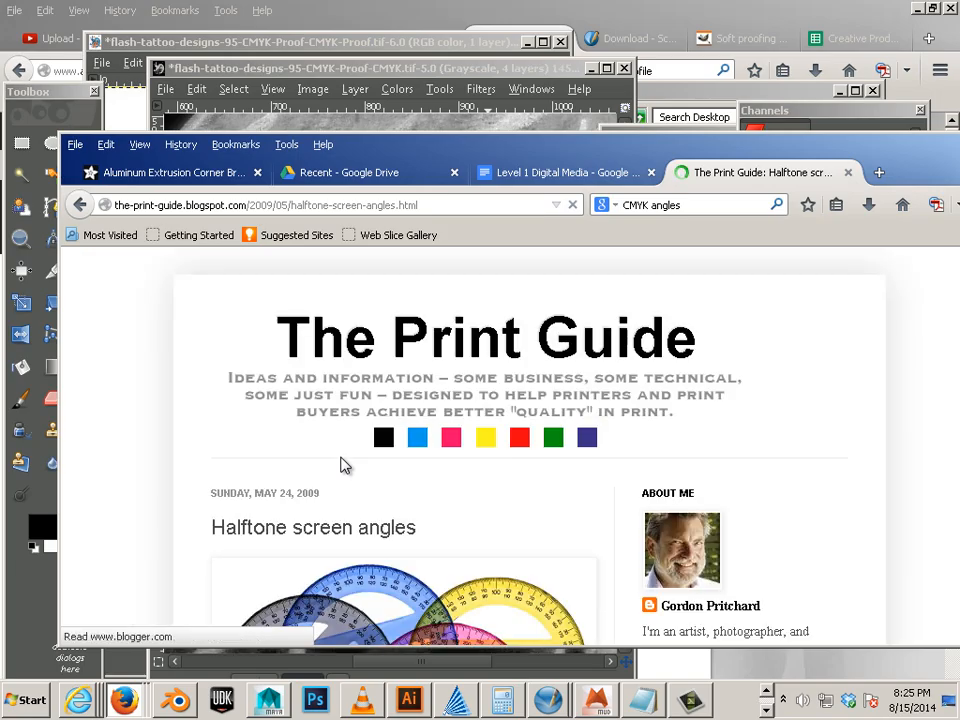
{"action": "scroll", "coordinate": [340, 463], "scroll_direction": "down", "scroll_amount": 2}
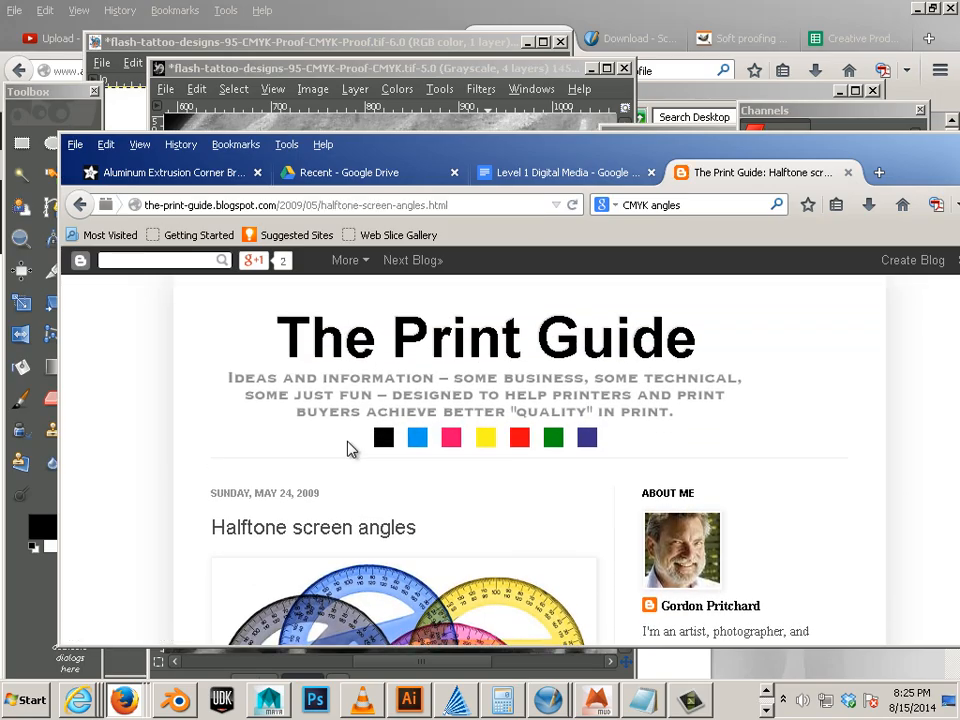
{"action": "scroll", "coordinate": [350, 448], "scroll_direction": "down", "scroll_amount": 2}
{"action": "scroll", "coordinate": [350, 448], "scroll_direction": "down", "scroll_amount": 15}
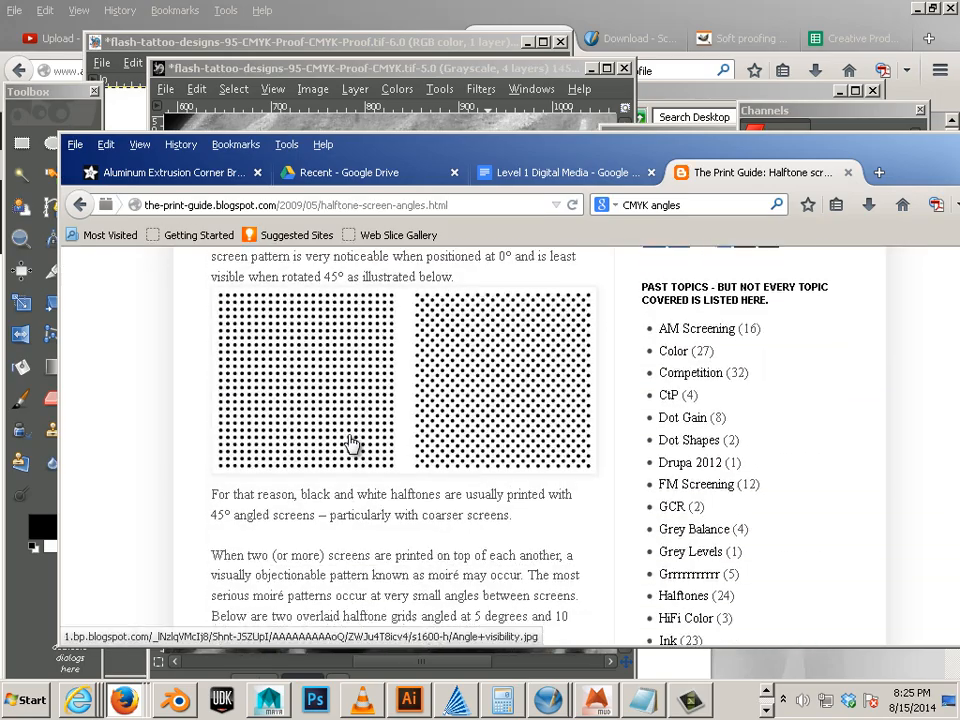
{"action": "scroll", "coordinate": [350, 445], "scroll_direction": "down", "scroll_amount": 5}
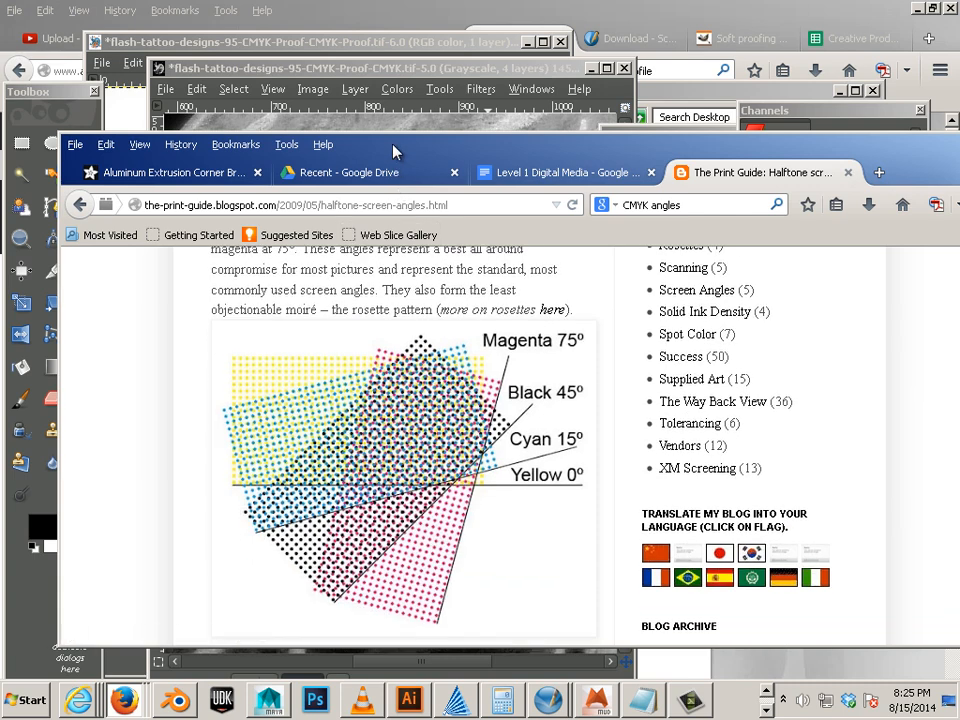
{"action": "left_click_drag", "start_coordinate": [394, 152], "coordinate": [314, 152]}
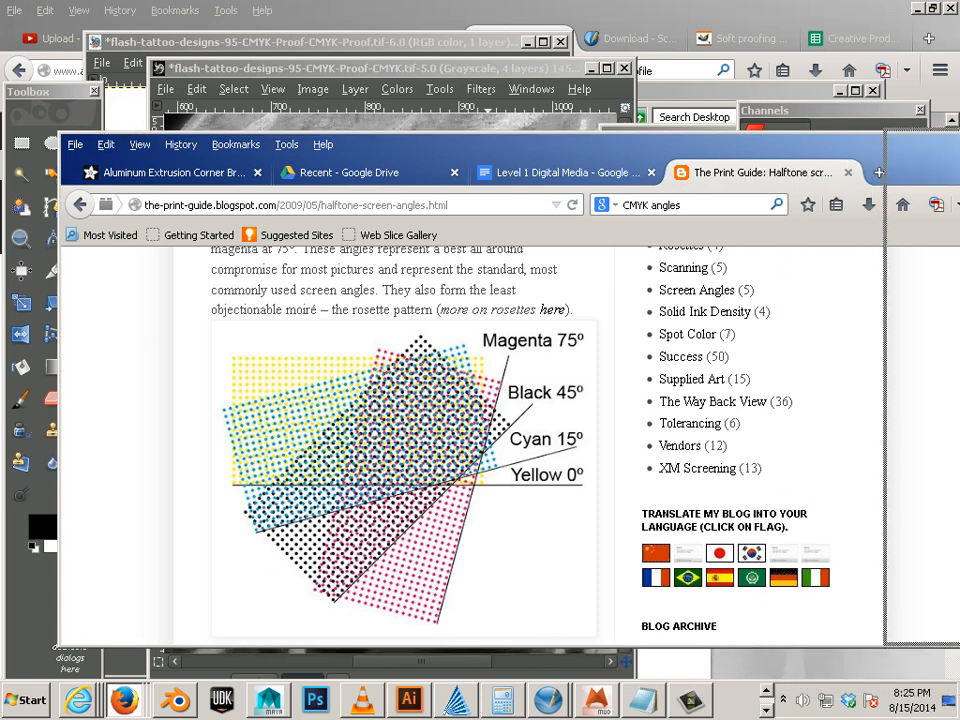
{"action": "left_click_drag", "start_coordinate": [940, 152], "coordinate": [950, 152]}
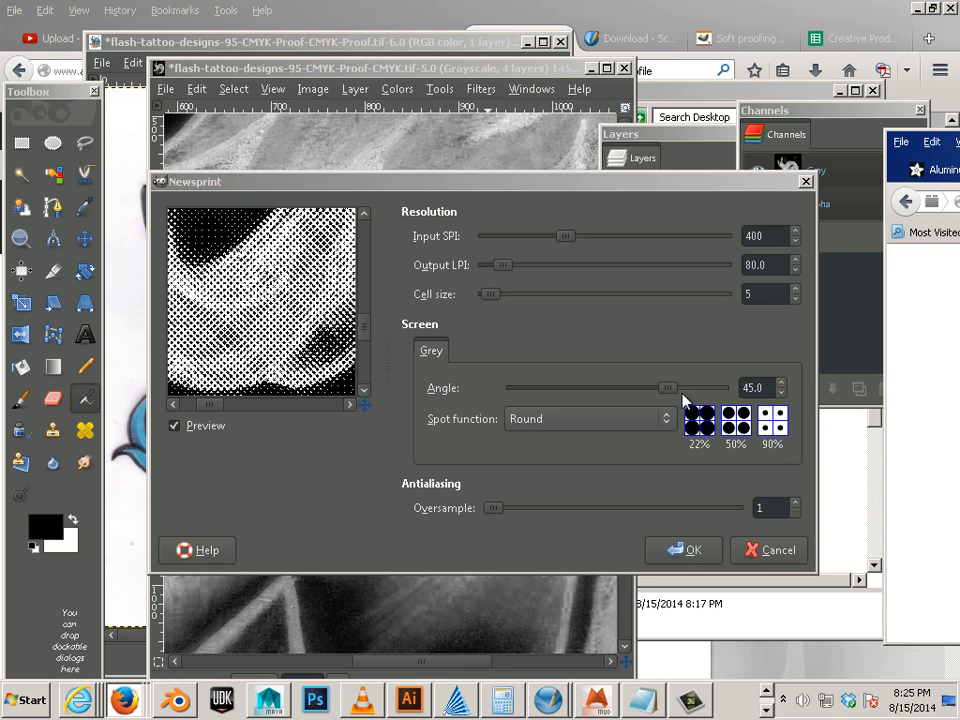
Set the Newsprint screen angle to 15 degrees and the antialiasing oversample to 8.
{"action": "left_click", "coordinate": [737, 391]}
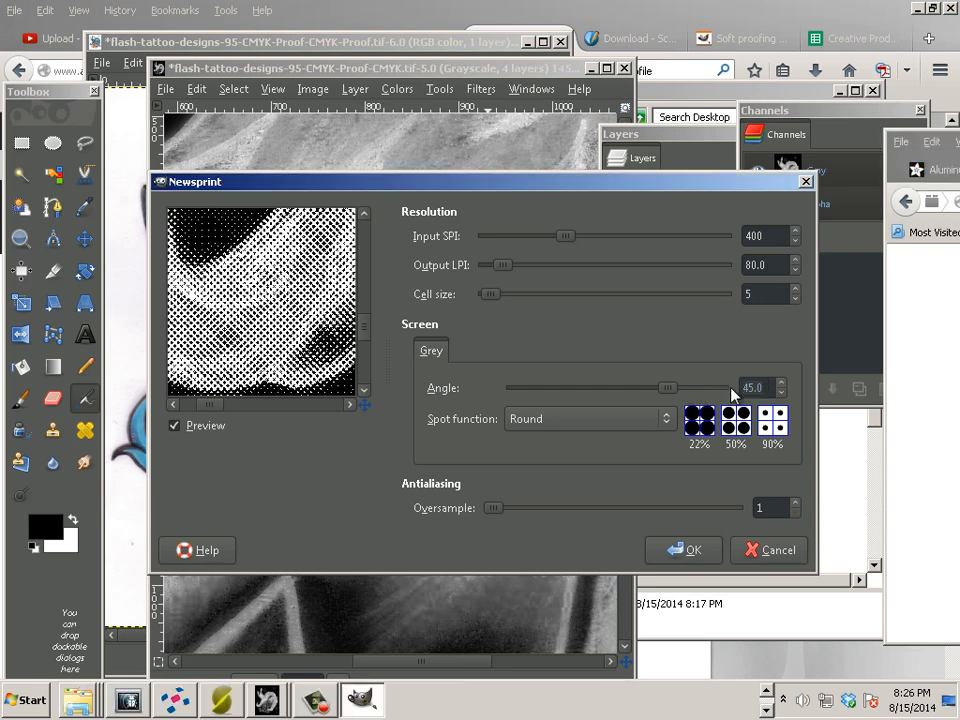
{"action": "type", "text": "15"}
{"action": "left_click_drag", "start_coordinate": [495, 510], "coordinate": [608, 514]}
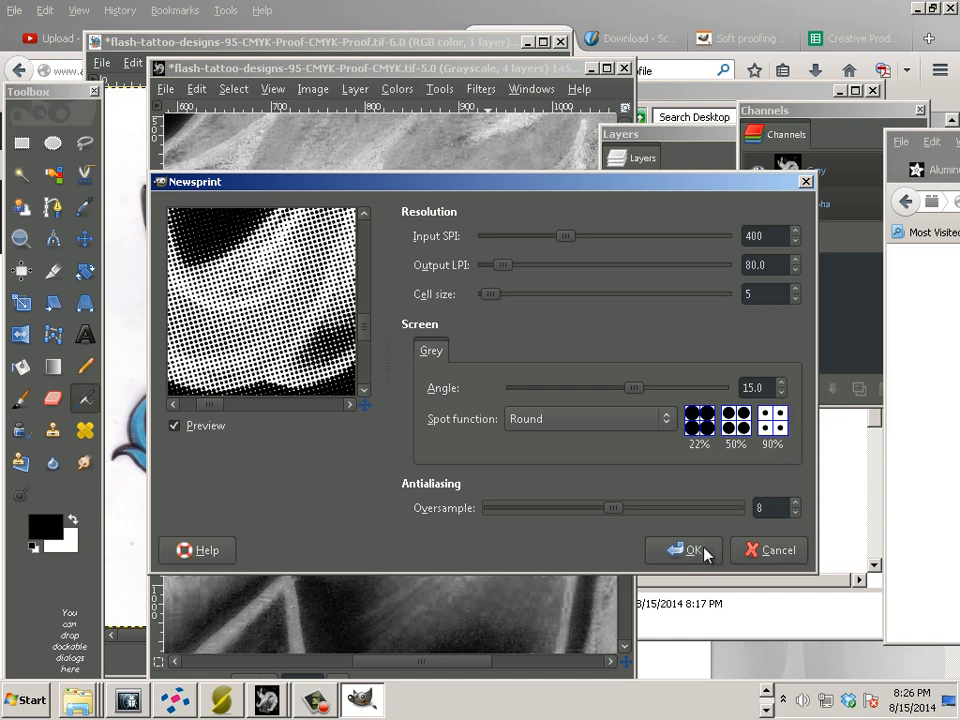
Open Notepad and record the cell size 5, angle 15 and oversample 8 on separate lines.
{"action": "left_click", "coordinate": [28, 700]}
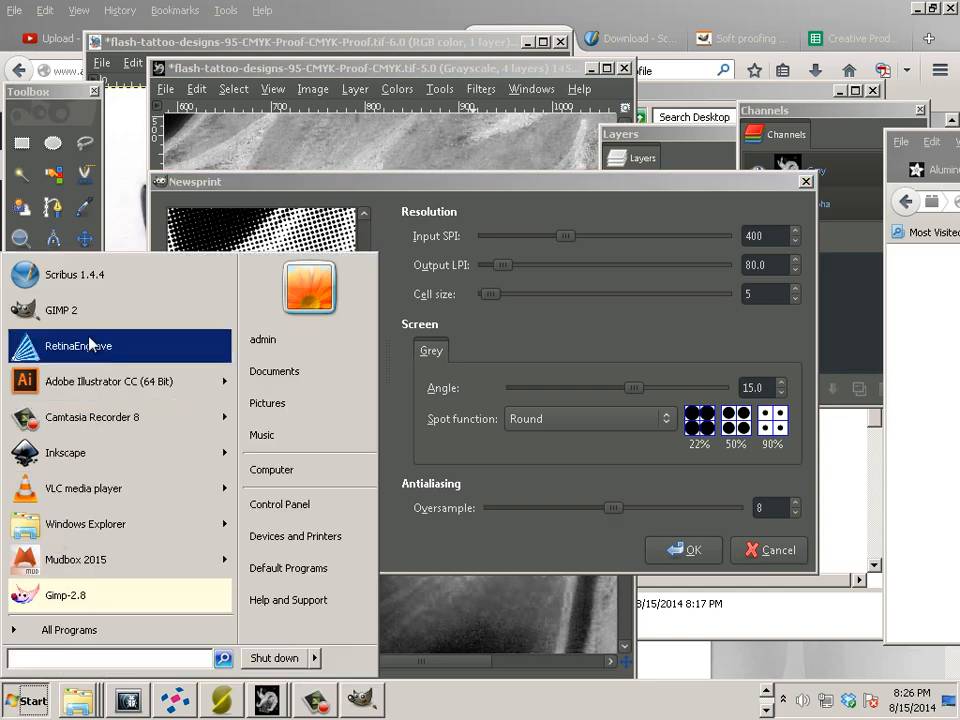
{"action": "left_click", "coordinate": [75, 628]}
{"action": "scroll", "coordinate": [85, 345], "scroll_direction": "up", "scroll_amount": 10}
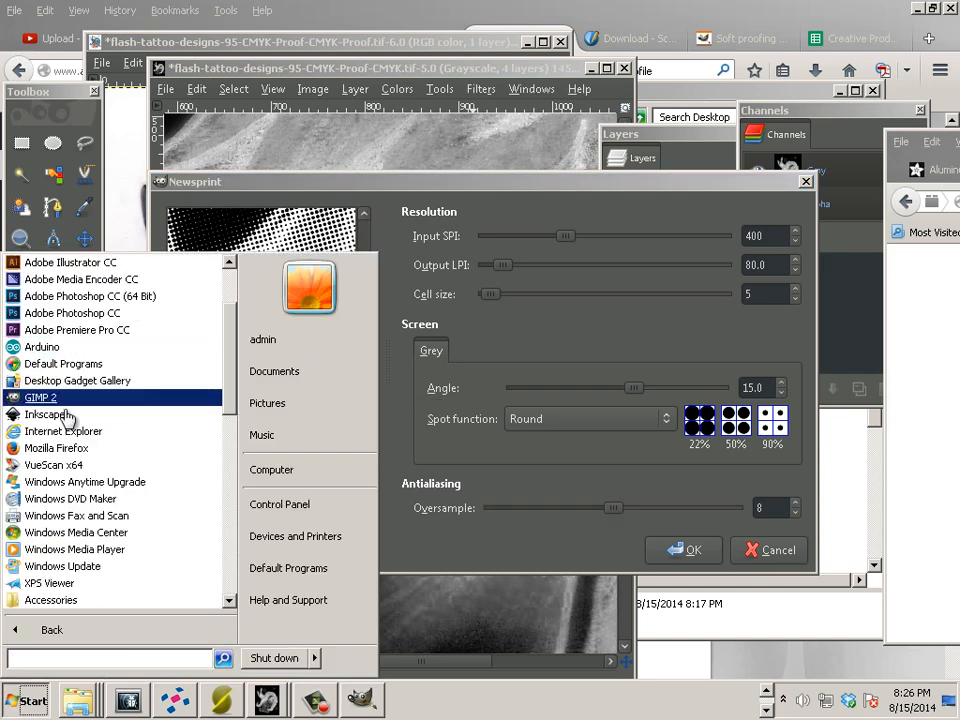
{"action": "left_click", "coordinate": [62, 598]}
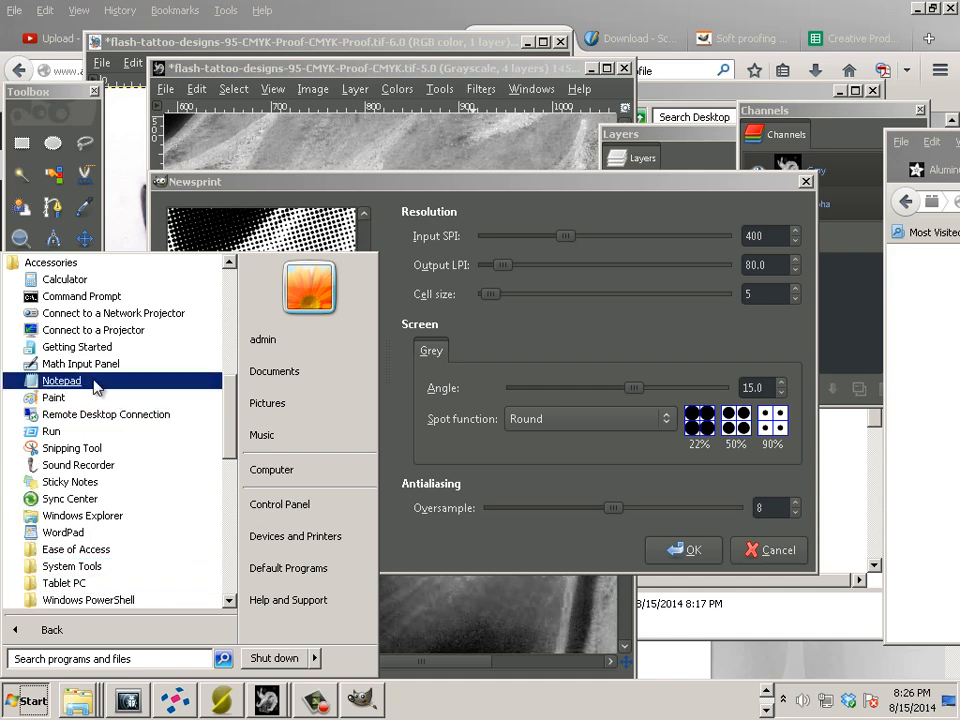
{"action": "left_click", "coordinate": [64, 390]}
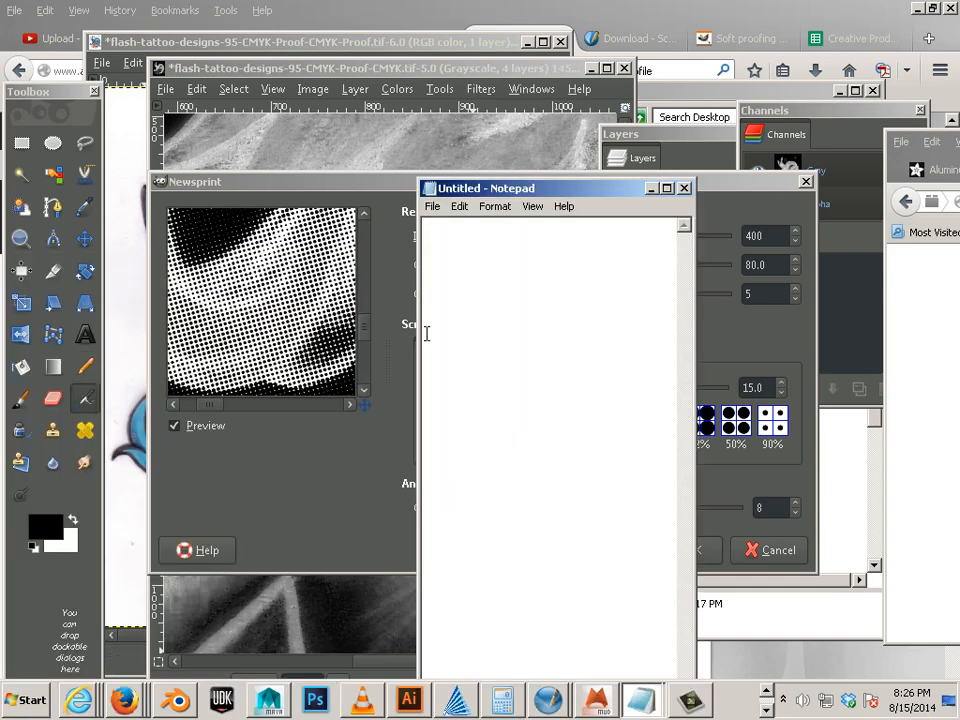
{"action": "type", "text": "5 "}
{"action": "type", "text": "15 "}
{"action": "type", "text": "8"}
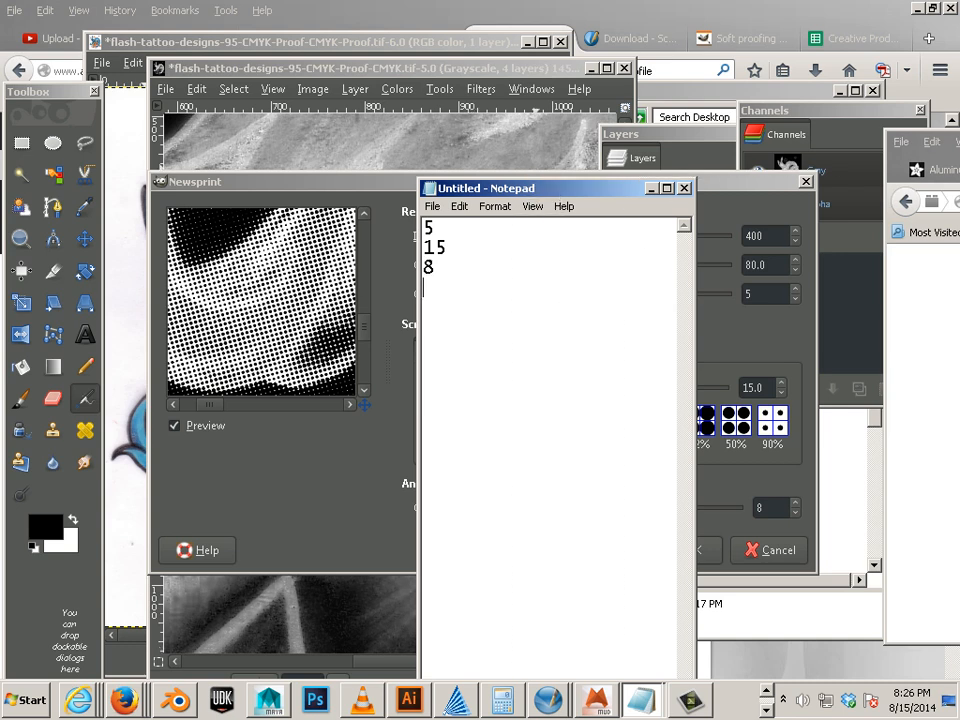
Minimize the notes and apply the Newsprint filter to the C layer.
{"action": "left_click", "coordinate": [653, 188]}
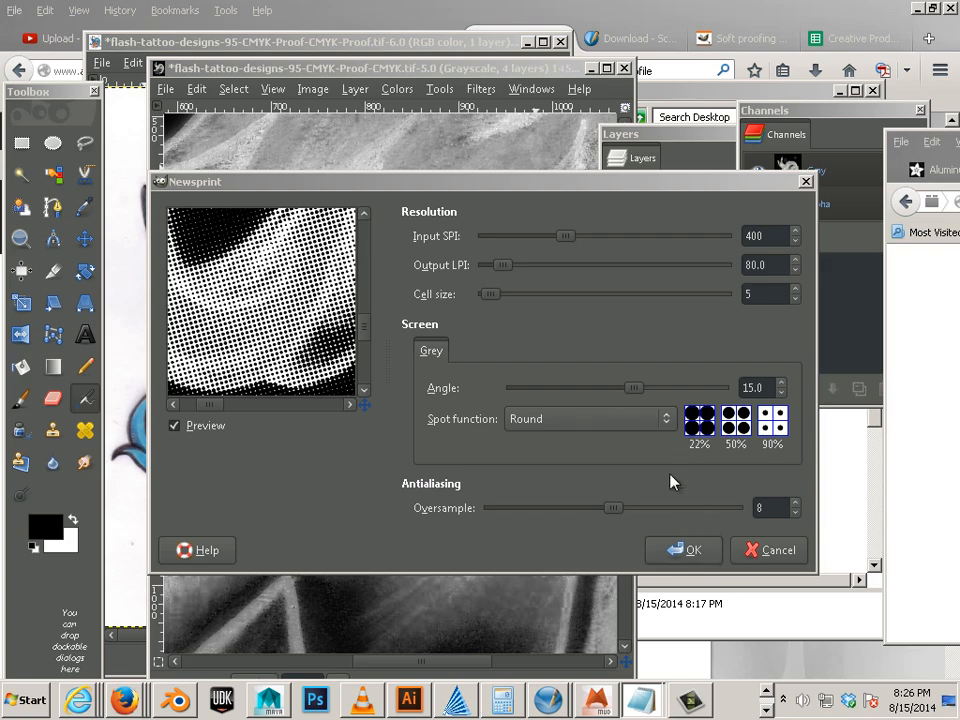
{"action": "left_click", "coordinate": [672, 550]}
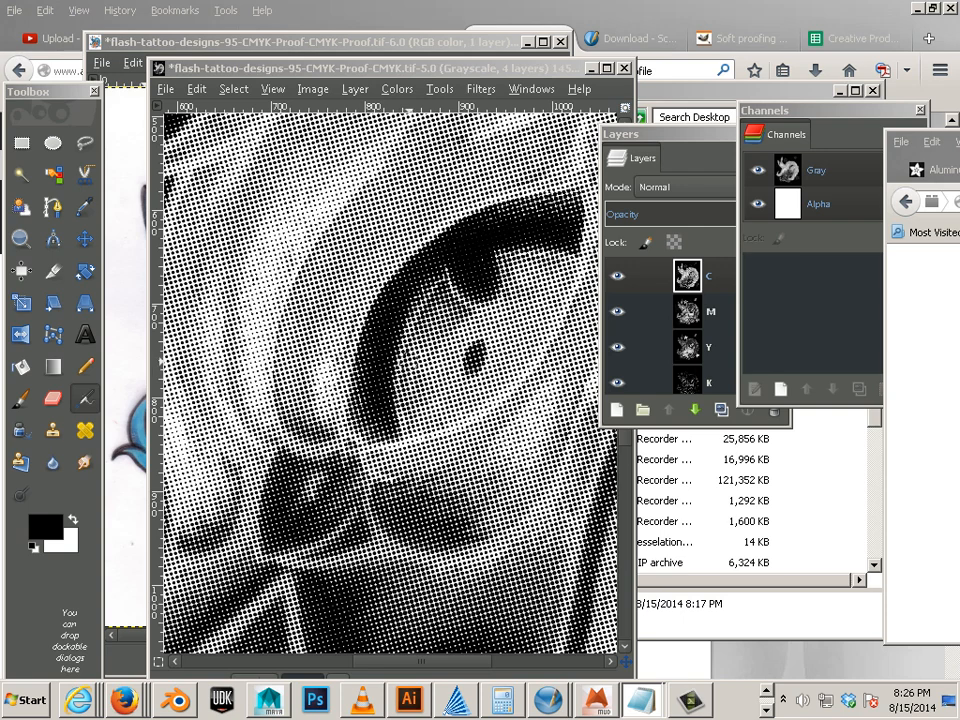
Open the Newsprint filter for the M layer and set its screen angle to 75 degrees.
{"action": "left_click", "coordinate": [689, 311]}
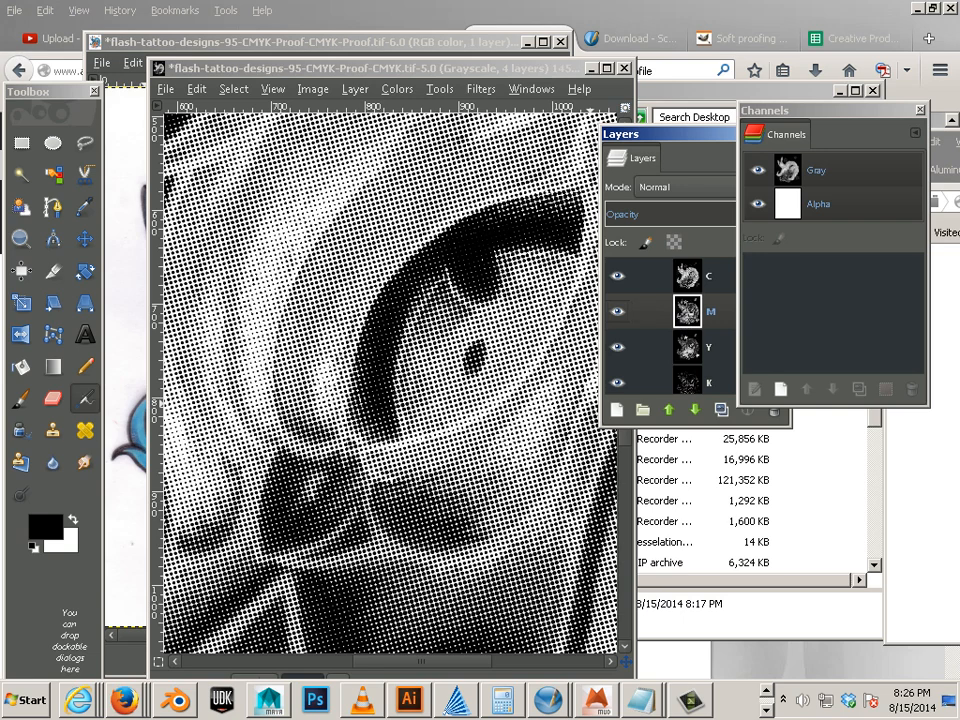
{"action": "left_click", "coordinate": [956, 320]}
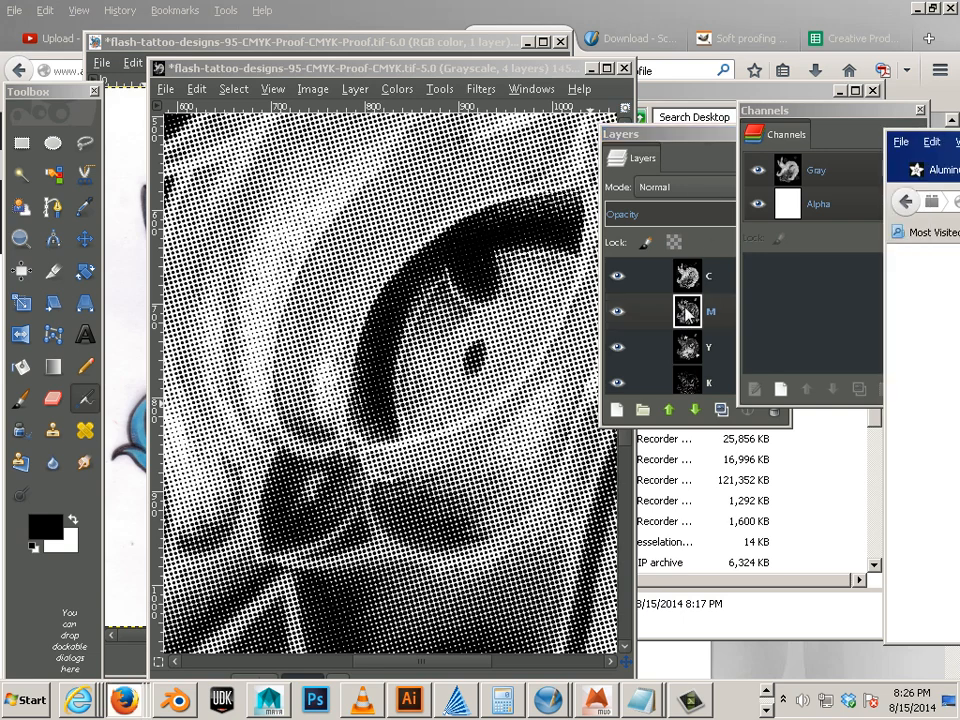
{"action": "left_click", "coordinate": [518, 240]}
{"action": "left_click", "coordinate": [468, 92]}
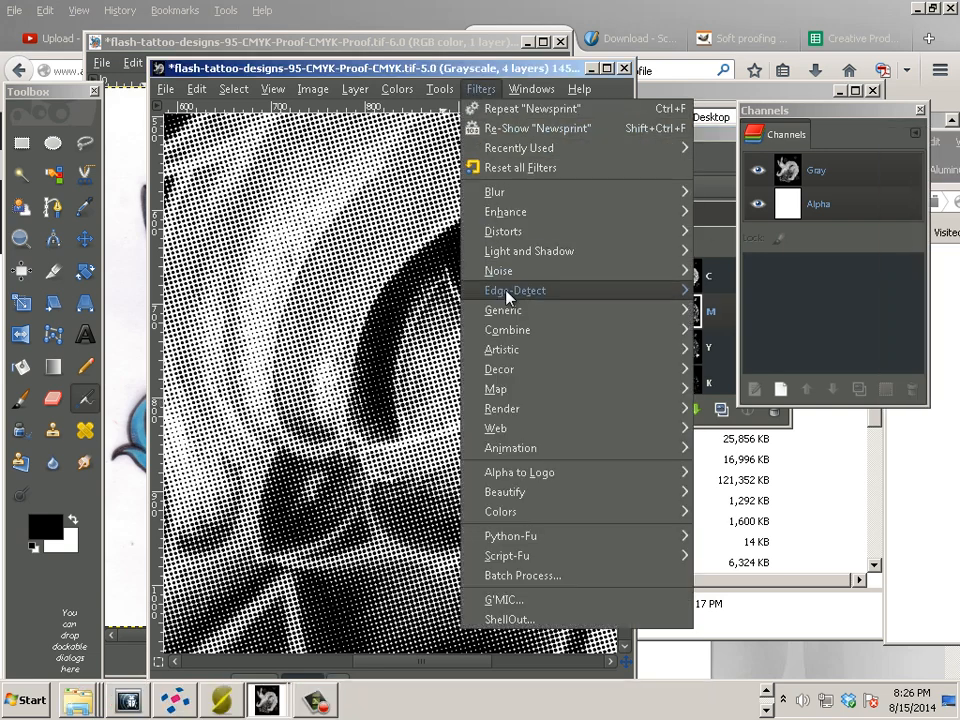
{"action": "mouse_move", "coordinate": [514, 234]}
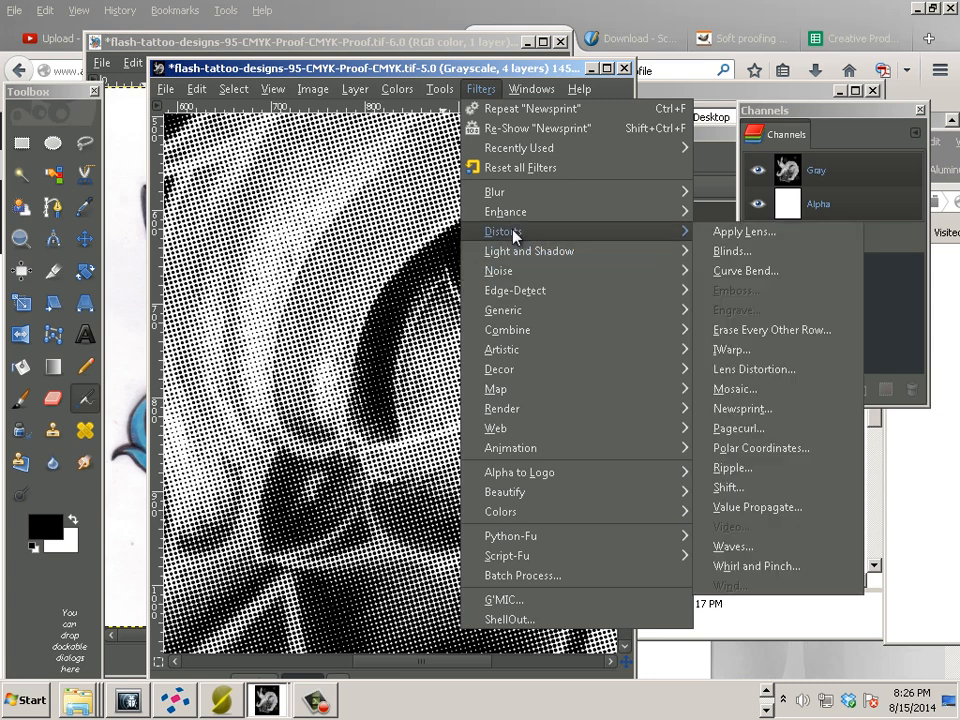
{"action": "left_click", "coordinate": [771, 410]}
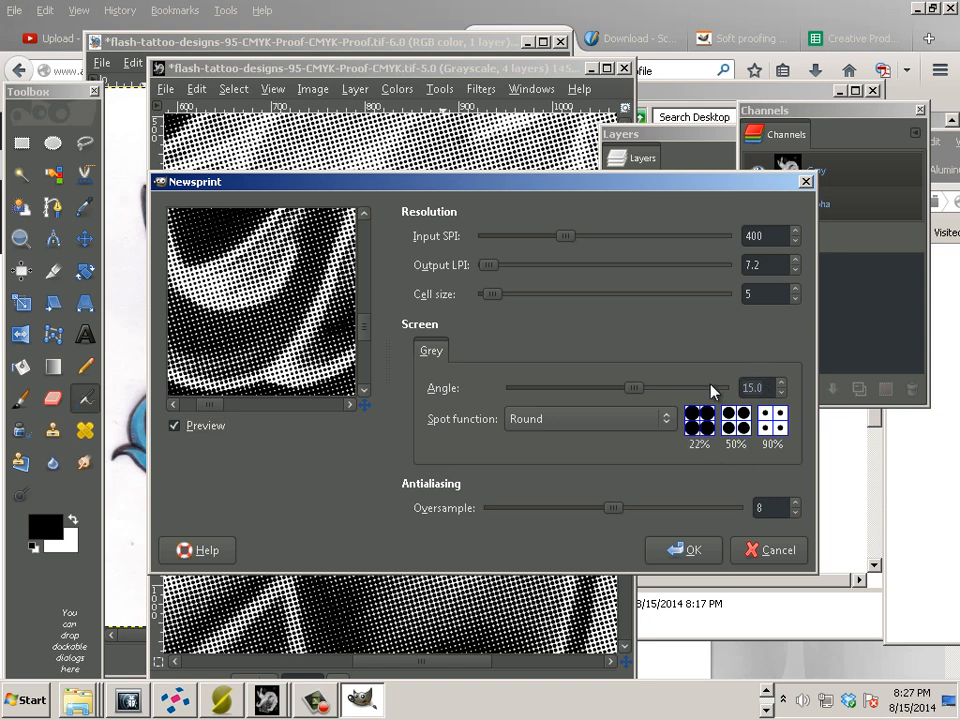
{"action": "type", "text": "75"}
{"action": "left_click", "coordinate": [757, 293]}
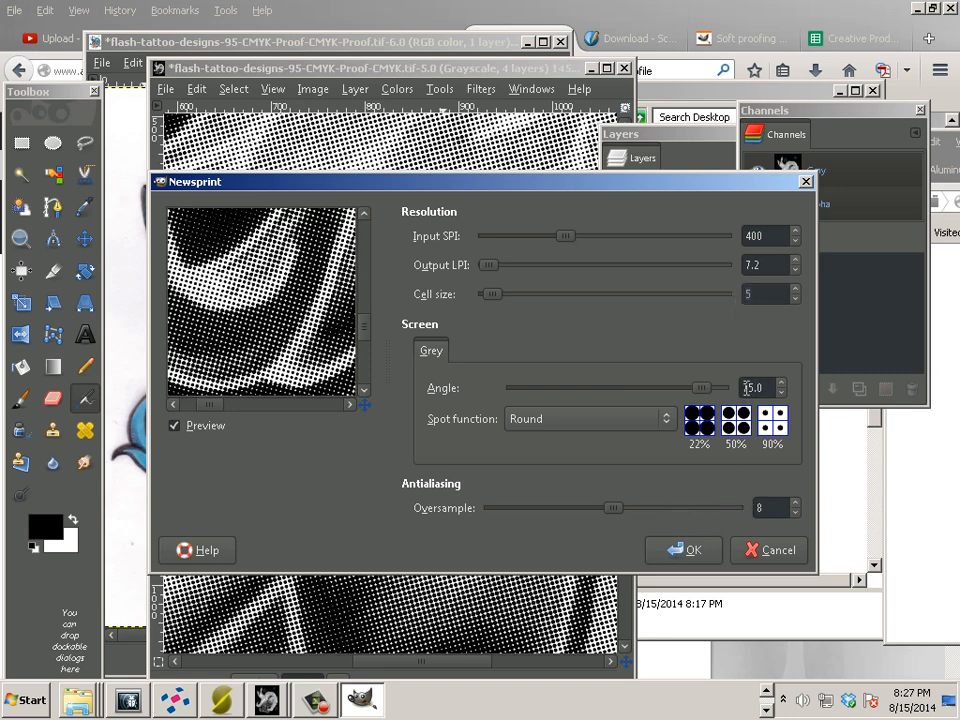
Apply the Newsprint filter to the M layer and hide the C and M layers.
{"action": "left_click", "coordinate": [684, 550]}
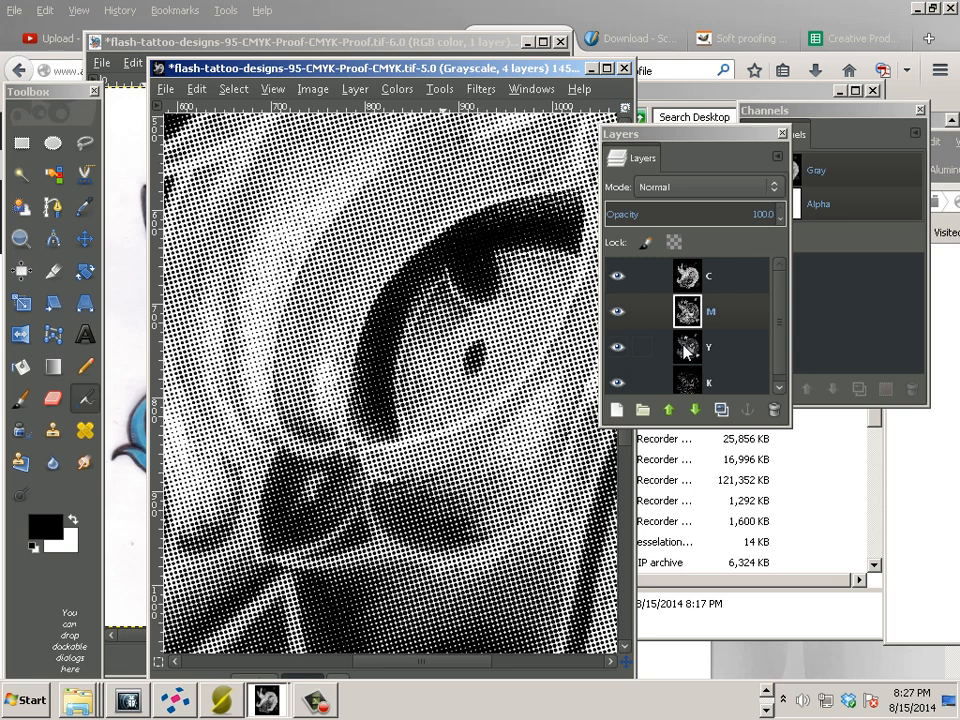
{"action": "left_click", "coordinate": [617, 277]}
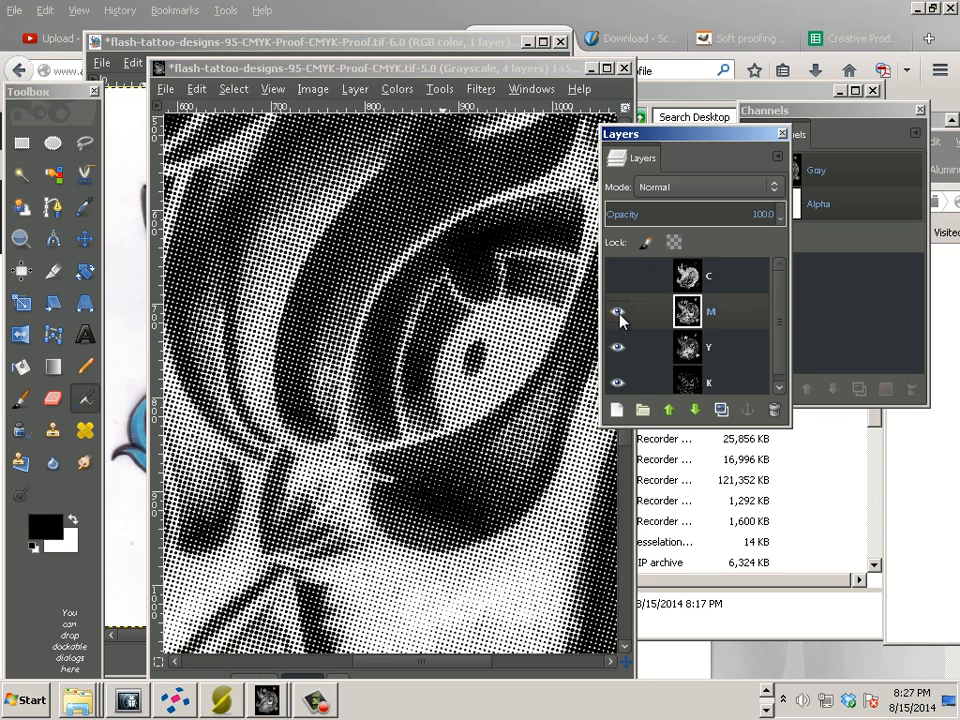
{"action": "left_click", "coordinate": [617, 312]}
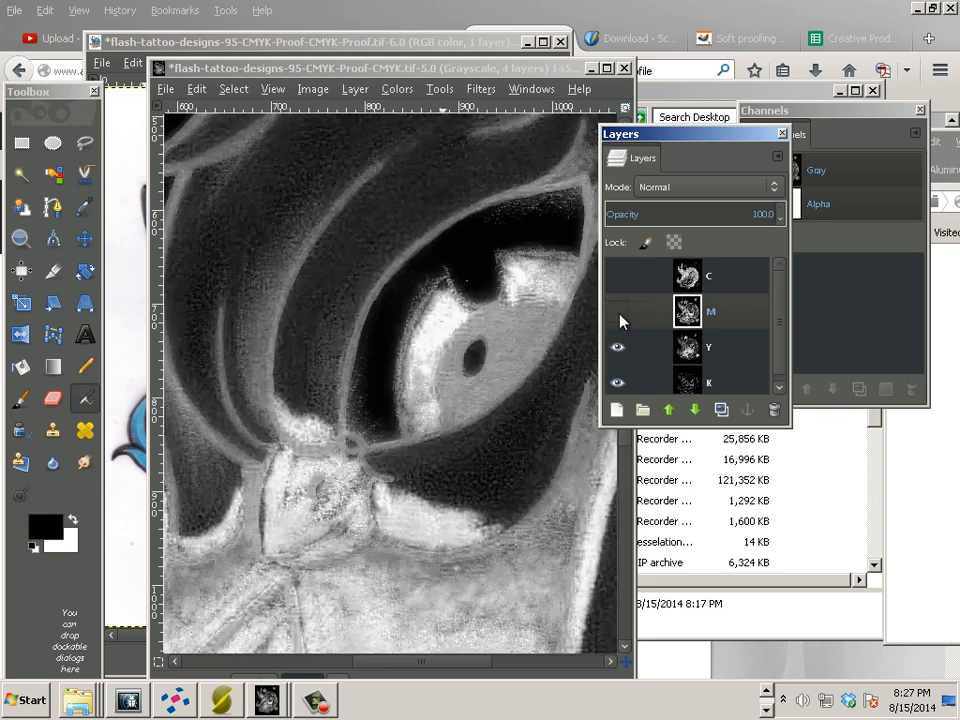
Apply the Newsprint filter to the Y layer with a screen angle of 0 degrees.
{"action": "left_click", "coordinate": [703, 350]}
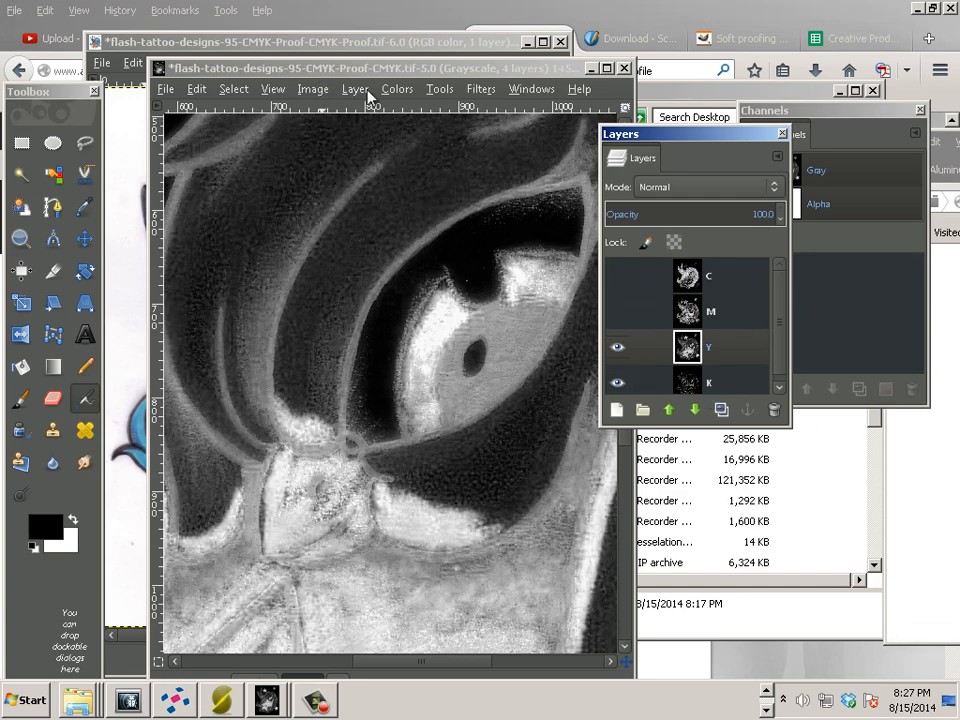
{"action": "left_click", "coordinate": [481, 89]}
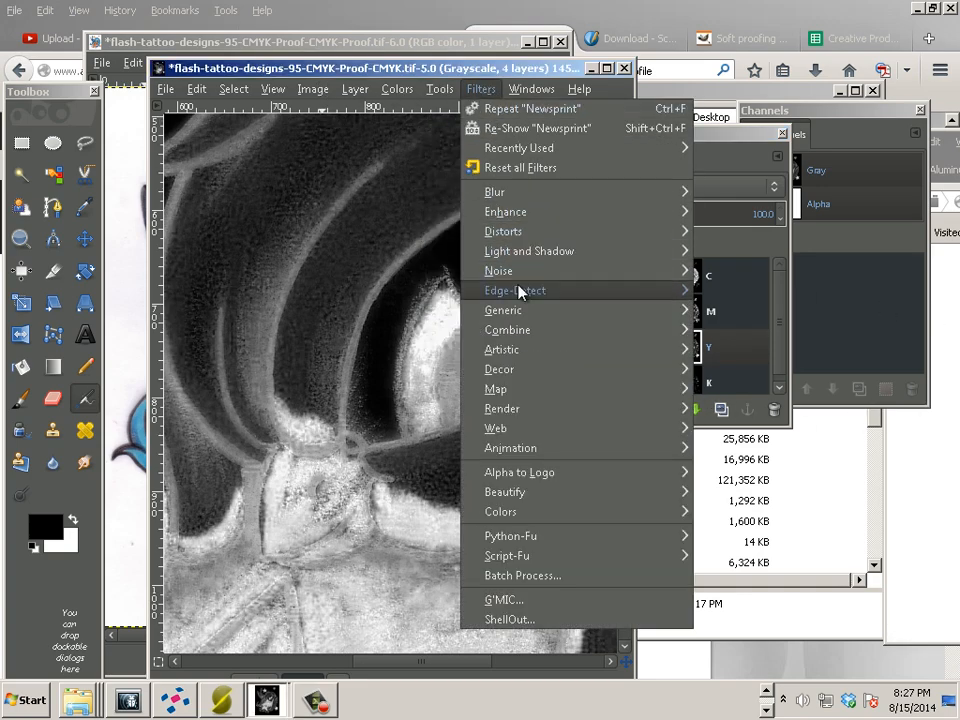
{"action": "mouse_move", "coordinate": [519, 291]}
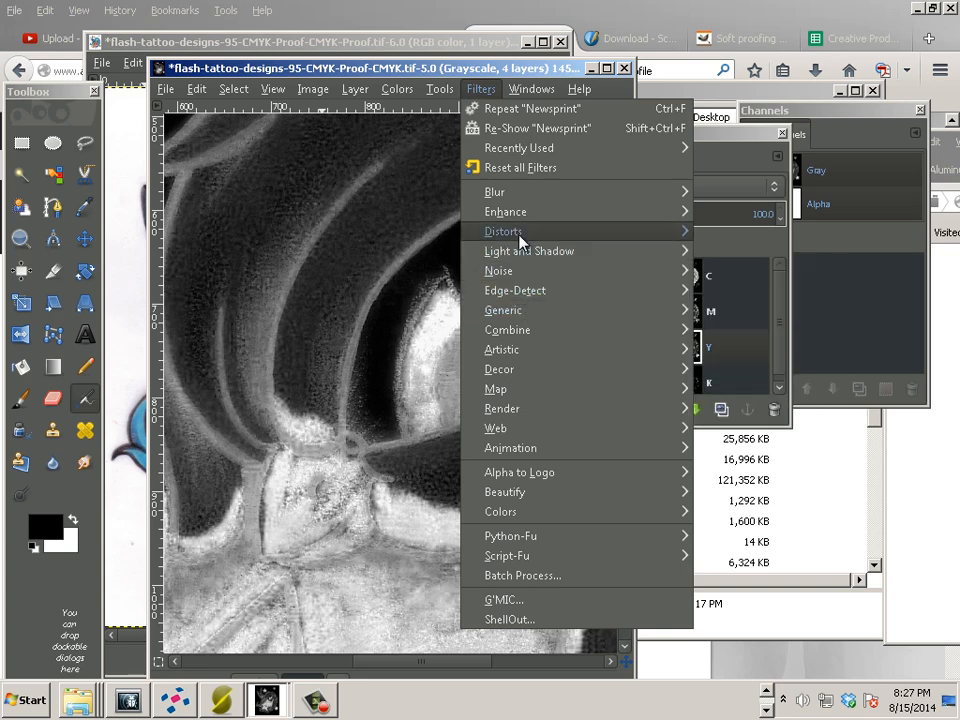
{"action": "mouse_move", "coordinate": [519, 240]}
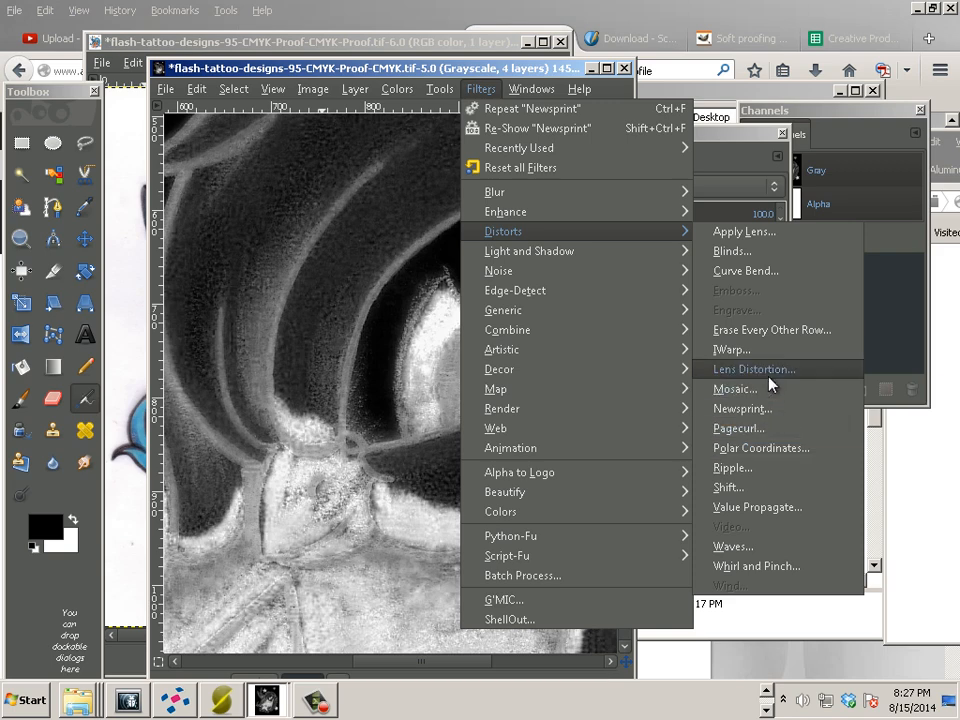
{"action": "left_click", "coordinate": [766, 409]}
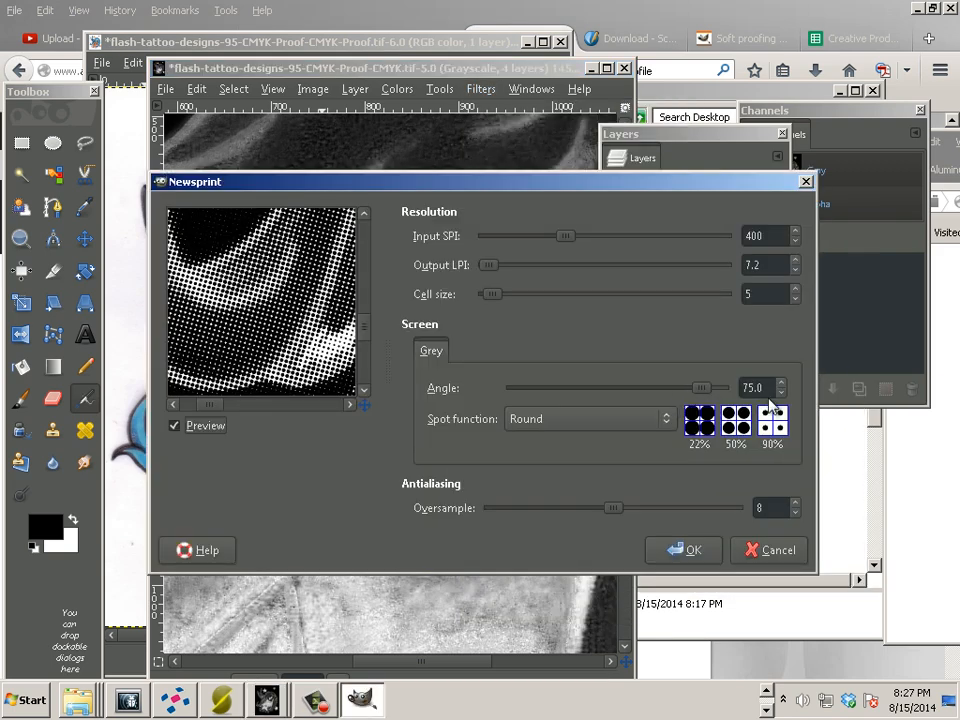
{"action": "type", "text": "0"}
{"action": "left_click", "coordinate": [674, 549]}
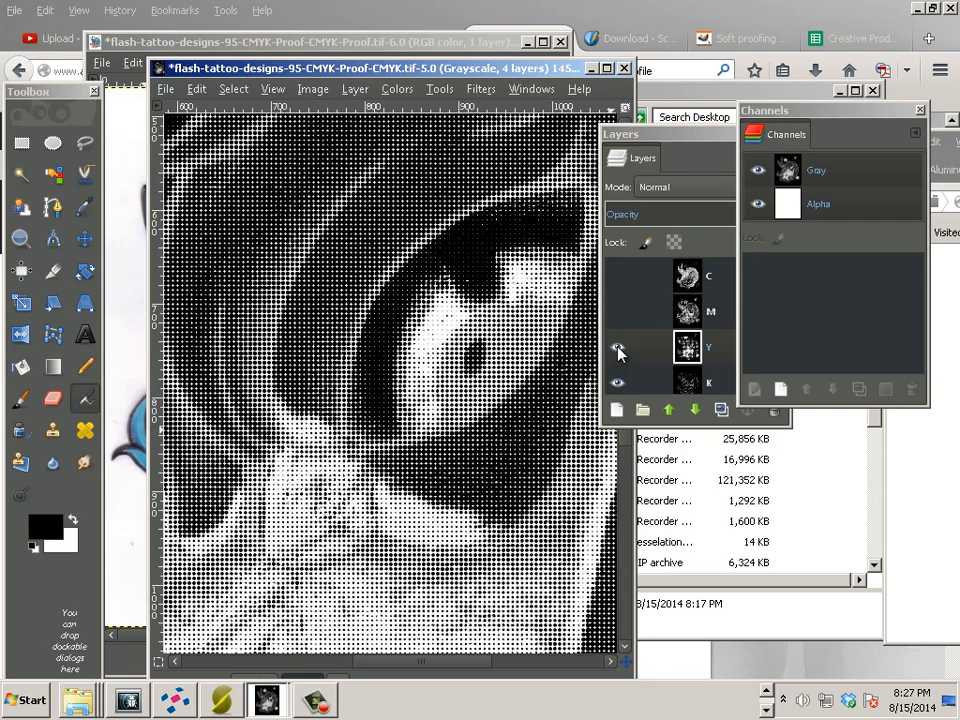
Hide the Y layer and apply the Newsprint filter to the K layer with a screen angle of 45 degrees.
{"action": "left_click", "coordinate": [619, 348]}
{"action": "left_click", "coordinate": [640, 378]}
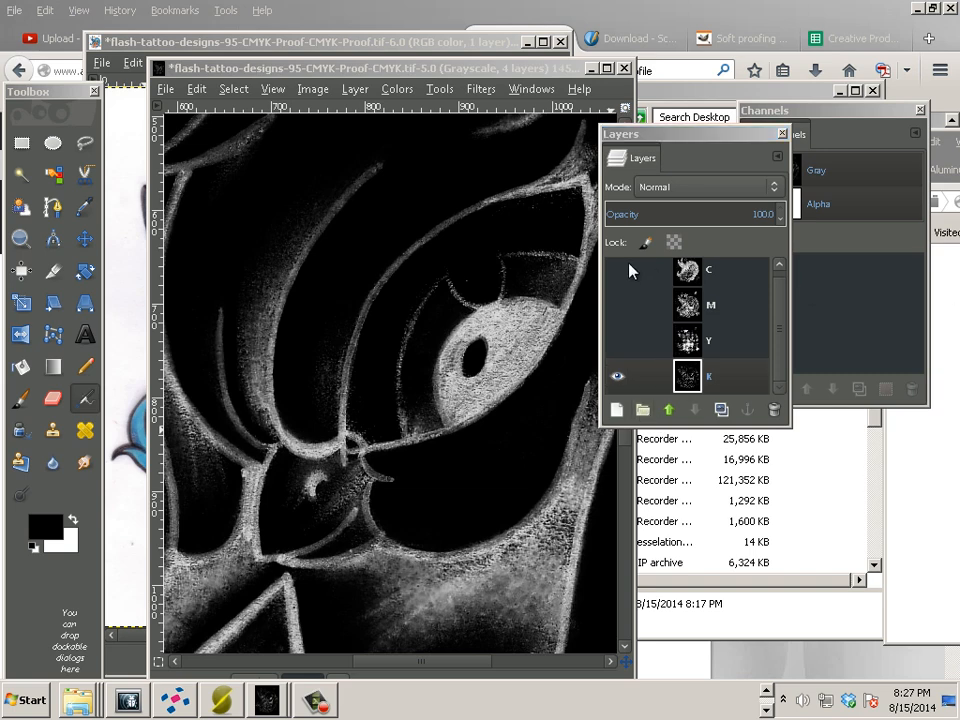
{"action": "left_click", "coordinate": [438, 89]}
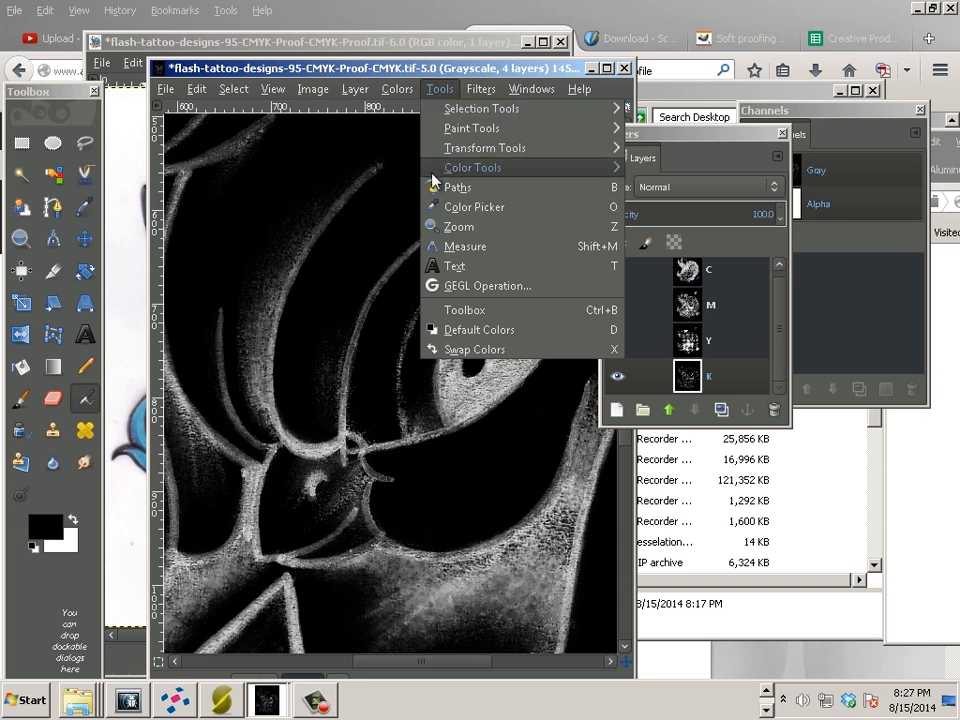
{"action": "mouse_move", "coordinate": [538, 238]}
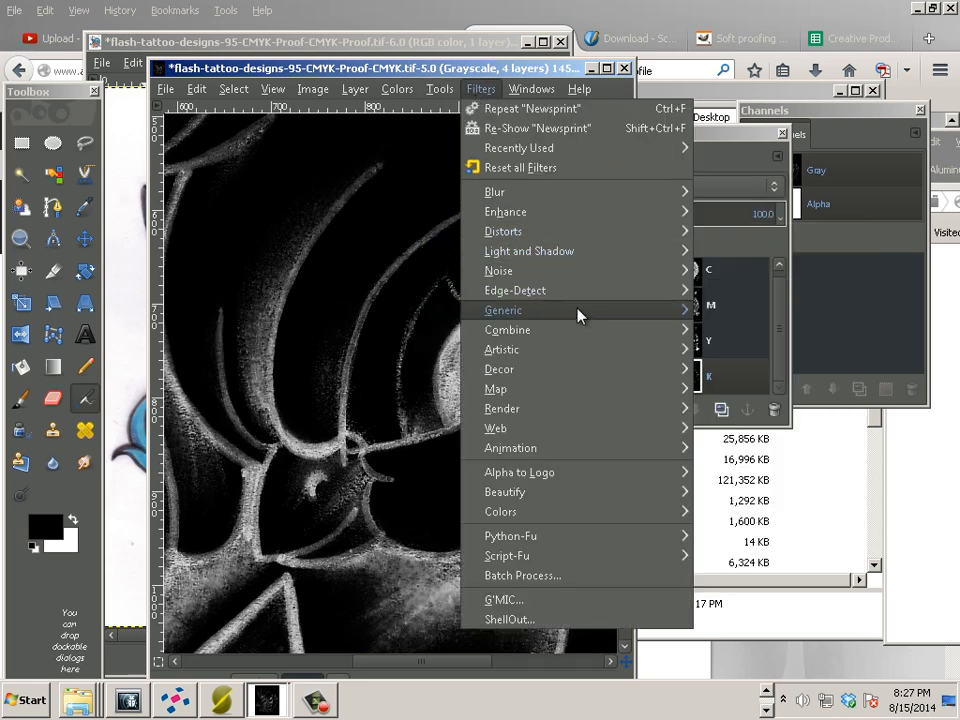
{"action": "mouse_move", "coordinate": [667, 317]}
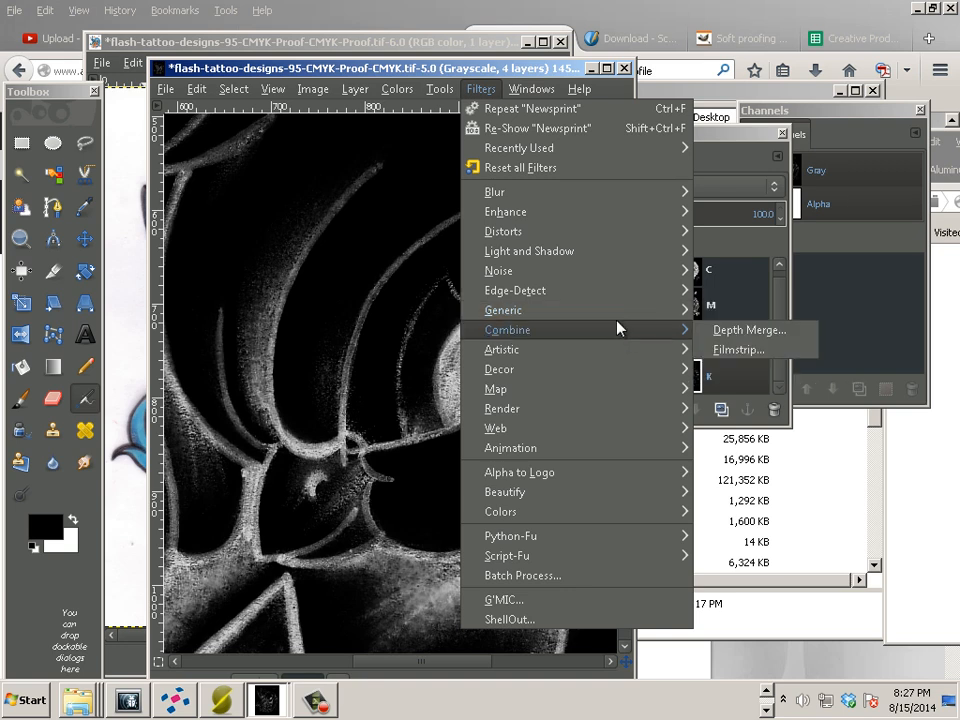
{"action": "mouse_move", "coordinate": [612, 237]}
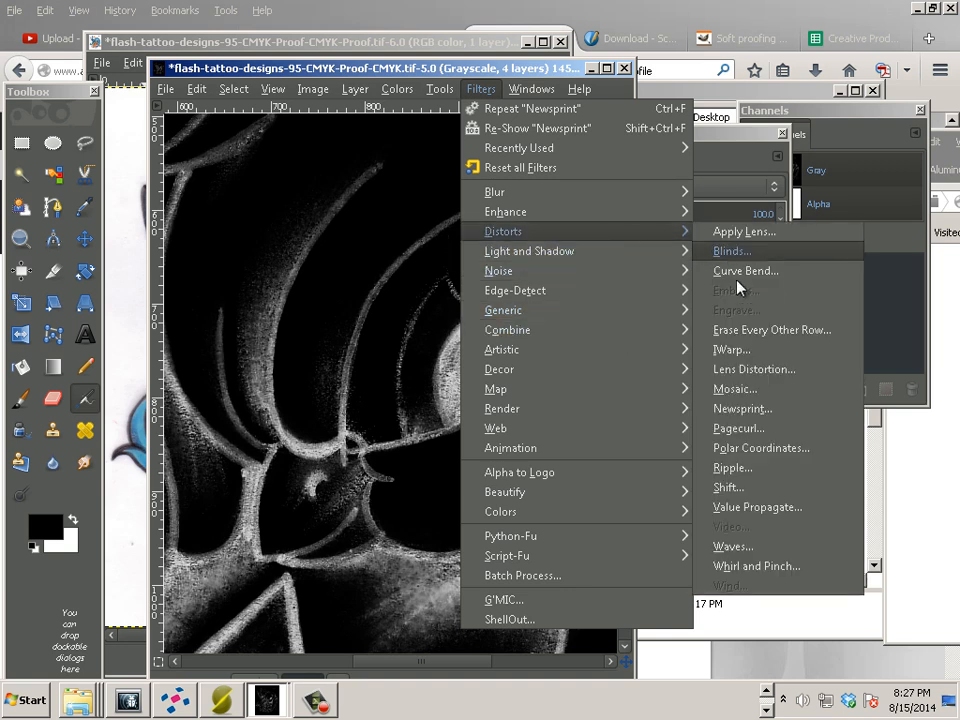
{"action": "left_click", "coordinate": [762, 408]}
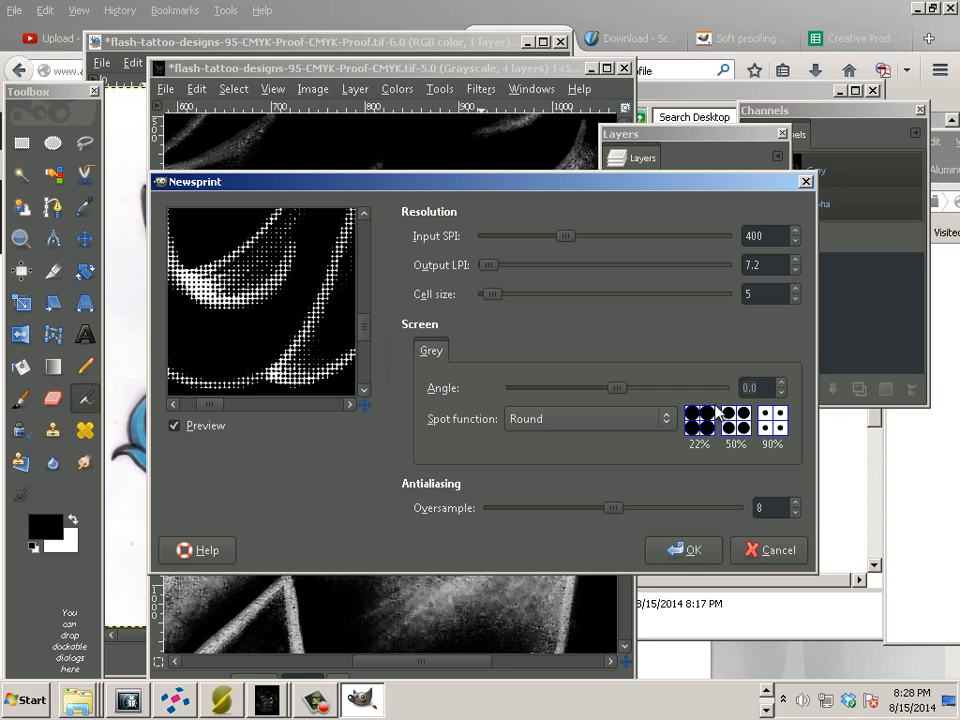
{"action": "triple_click", "coordinate": [748, 388]}
{"action": "type", "text": "45"}
{"action": "left_click", "coordinate": [679, 550]}
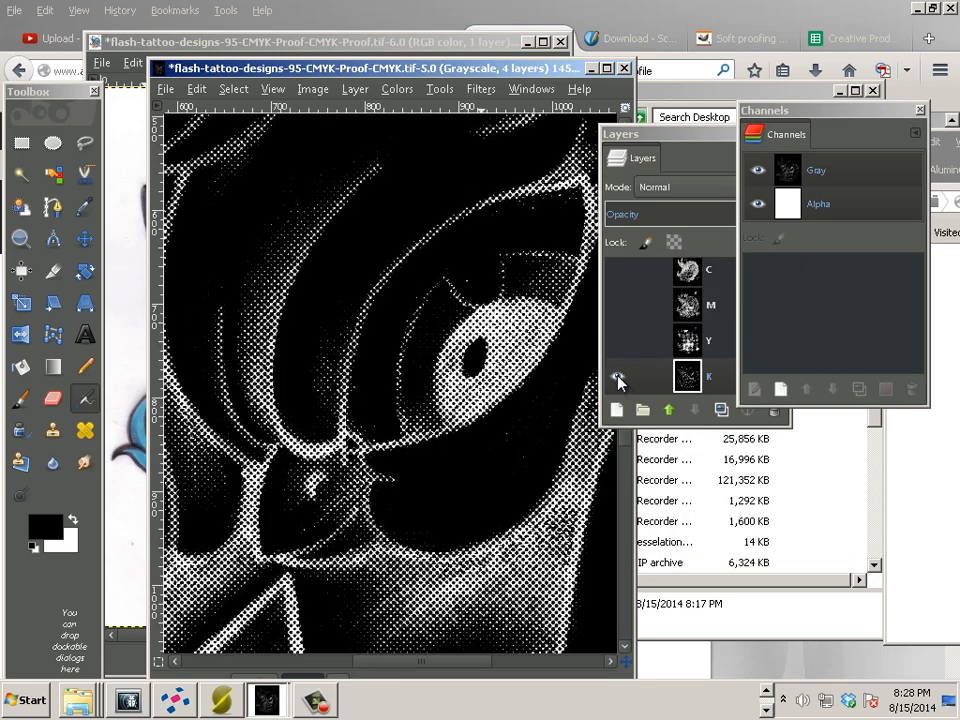
Make the Y, M and C layers visible again.
{"action": "scroll", "coordinate": [425, 418], "scroll_direction": "down", "scroll_amount": 3}
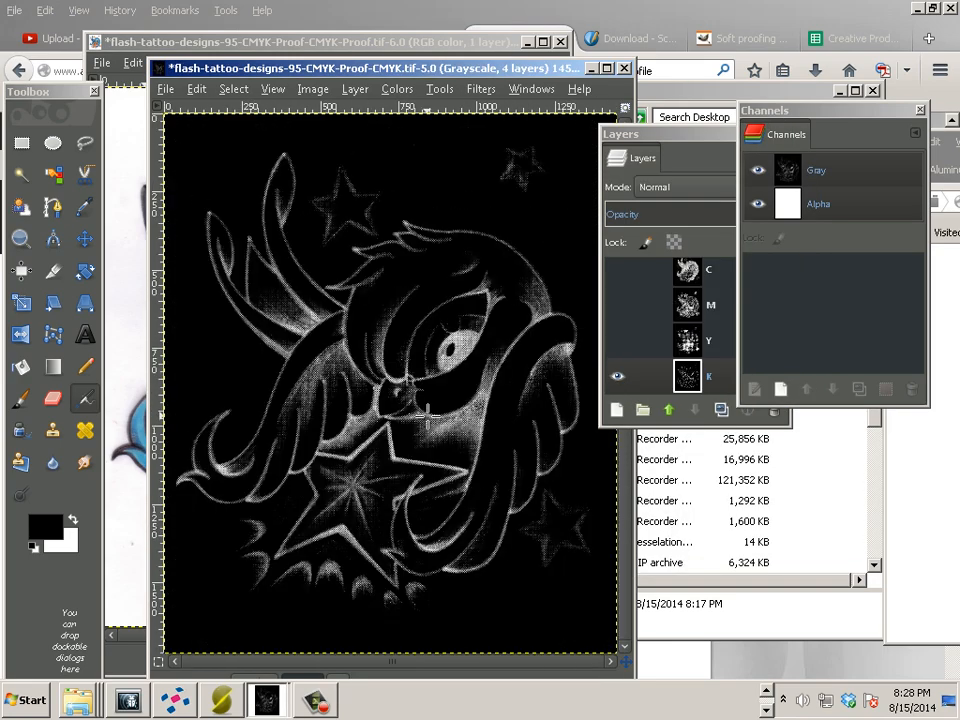
{"action": "left_click", "coordinate": [617, 340]}
{"action": "left_click", "coordinate": [616, 306]}
{"action": "left_click", "coordinate": [617, 269]}
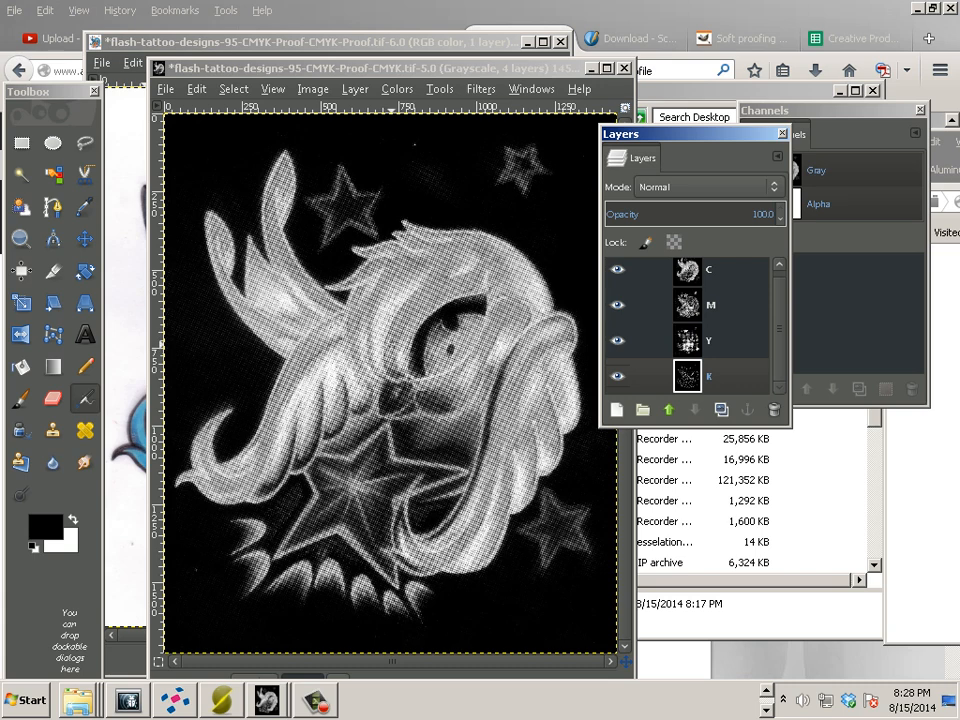
Generate a Separate proof of the halftoned CMYK layers in Normal mode with the sRGB monitor and U.S. Web Coated (SWOP) v2 color spaces.
{"action": "left_click", "coordinate": [315, 90]}
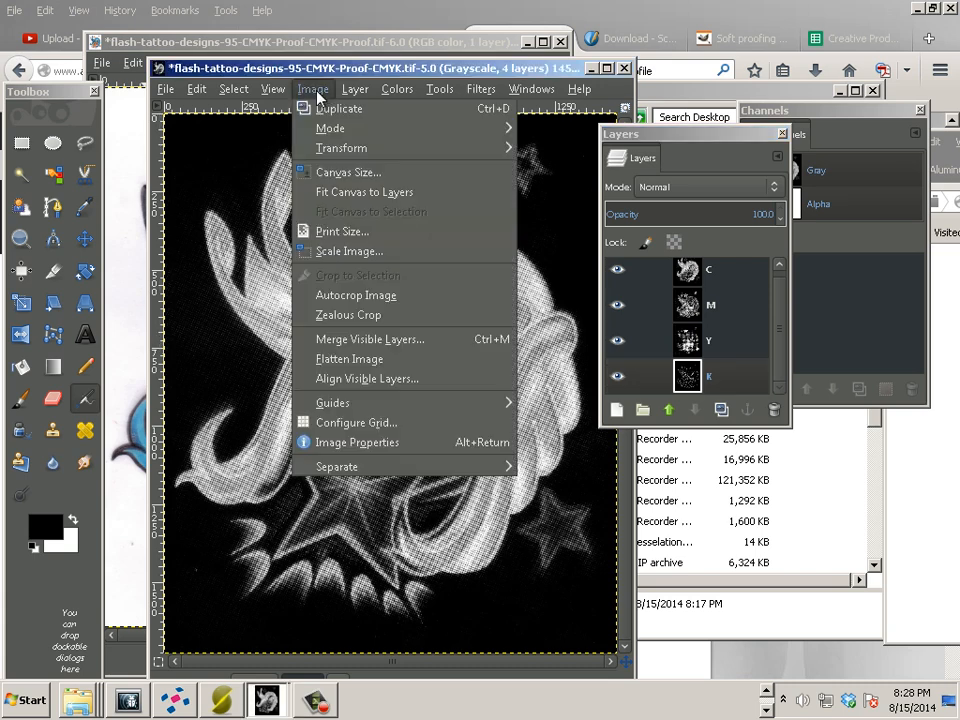
{"action": "mouse_move", "coordinate": [362, 467]}
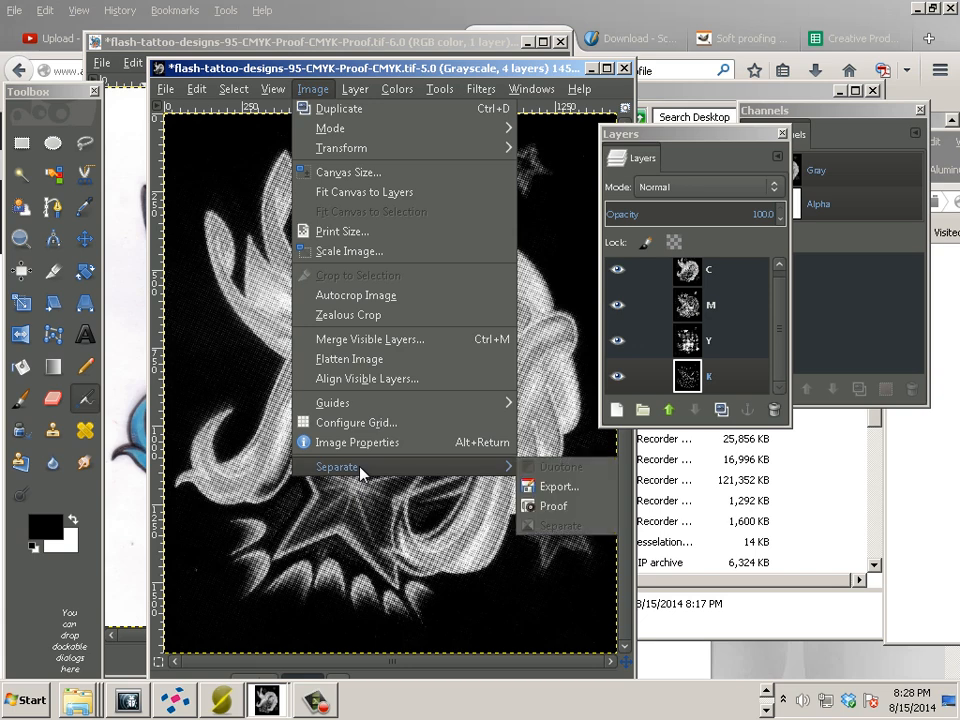
{"action": "left_click", "coordinate": [554, 507]}
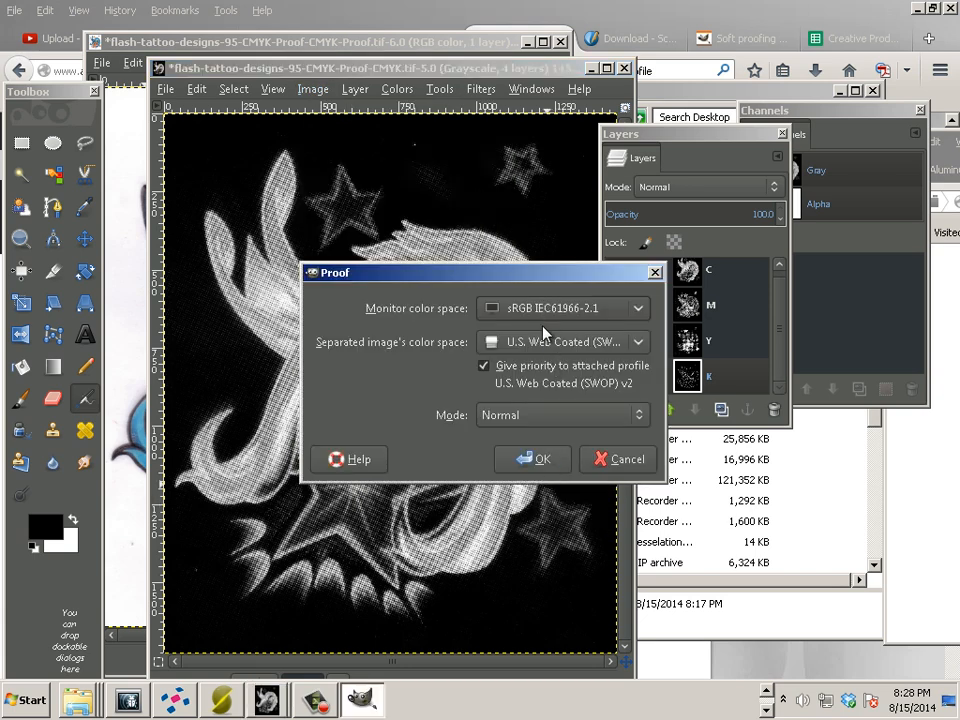
{"action": "left_click", "coordinate": [536, 459]}
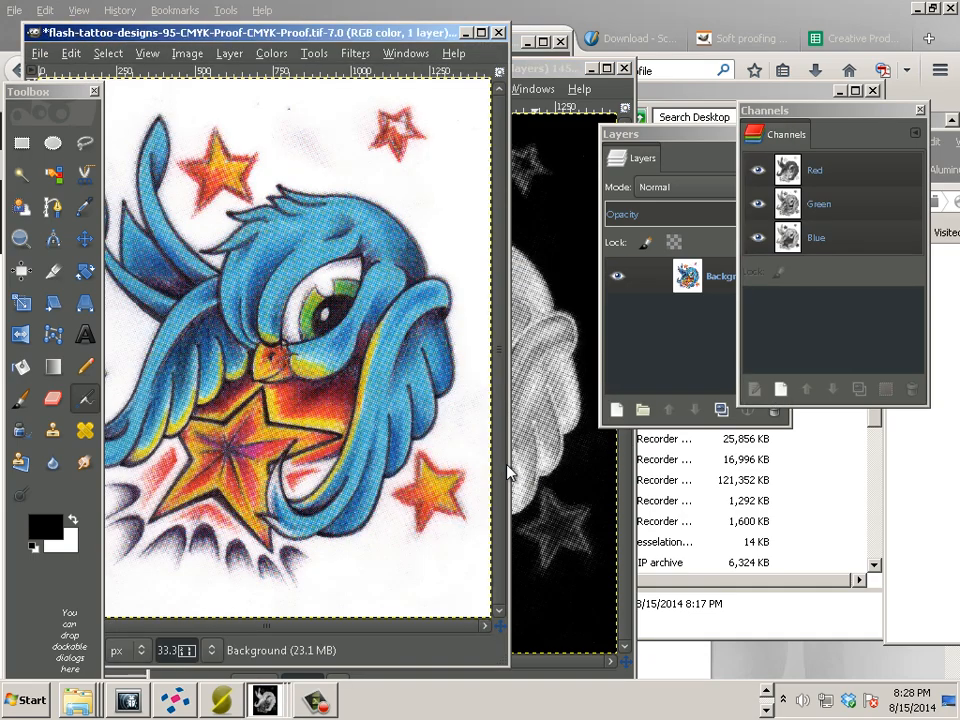
Examine the halftone dot pattern of the color proof up close and at full view.
{"action": "scroll", "coordinate": [384, 418], "scroll_direction": "up", "scroll_amount": 3, "text": "ctrl"}
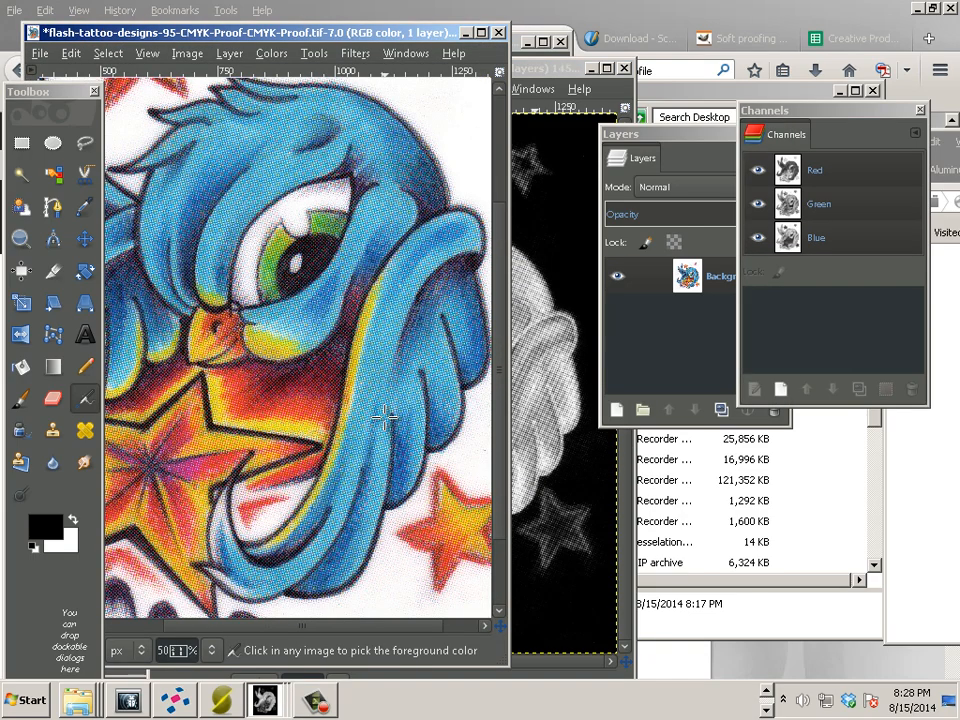
{"action": "scroll", "coordinate": [384, 418], "scroll_direction": "down", "scroll_amount": 1, "text": "ctrl"}
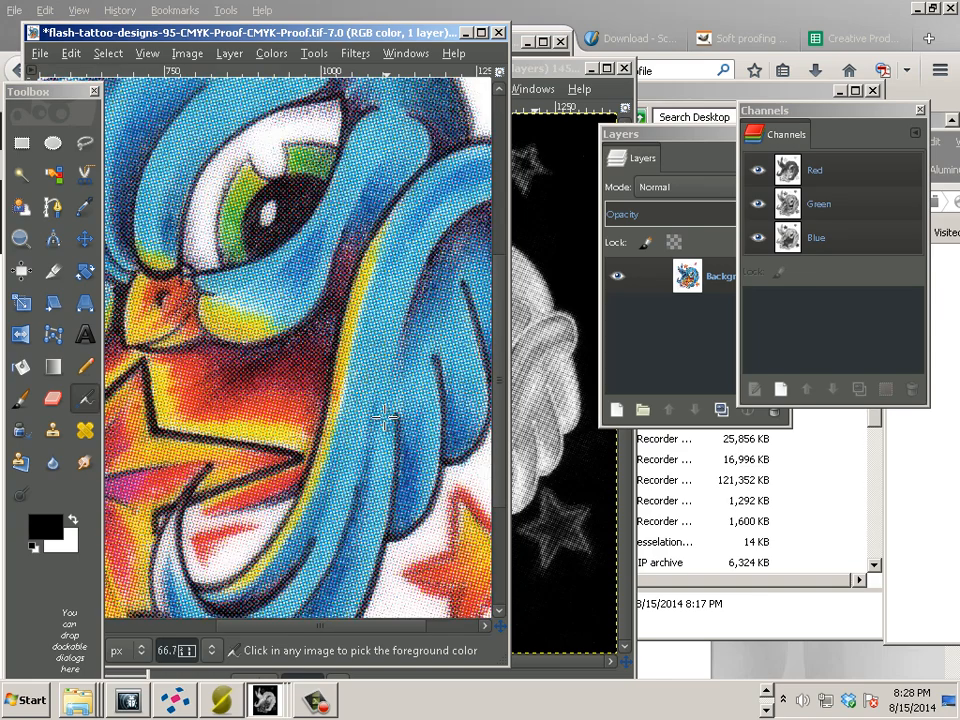
{"action": "scroll", "coordinate": [384, 418], "scroll_direction": "down", "scroll_amount": 2, "text": "ctrl"}
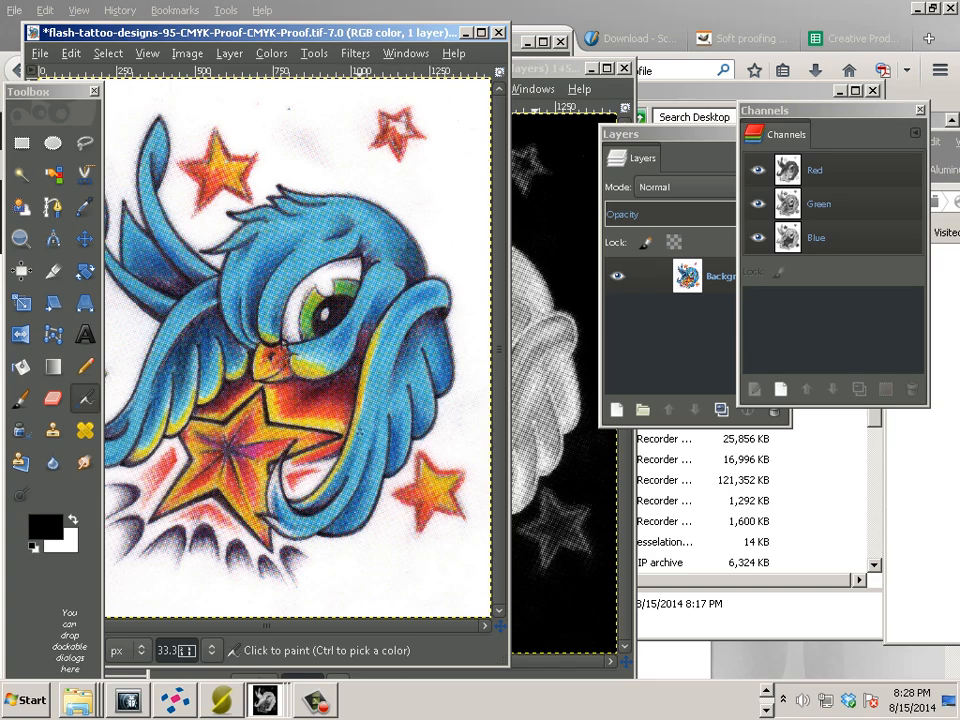
{"action": "scroll", "coordinate": [360, 427], "scroll_direction": "up", "scroll_amount": 3, "text": "ctrl"}
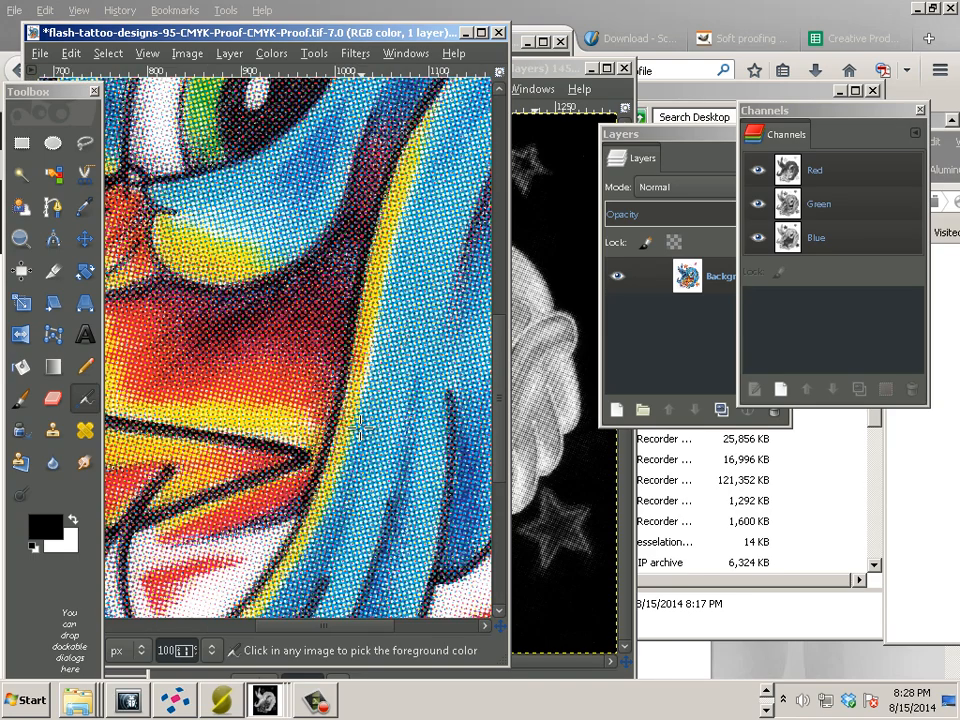
{"action": "scroll", "coordinate": [360, 427], "scroll_direction": "up", "scroll_amount": 1}
{"action": "scroll", "coordinate": [360, 427], "scroll_direction": "down", "scroll_amount": 4, "text": "ctrl"}
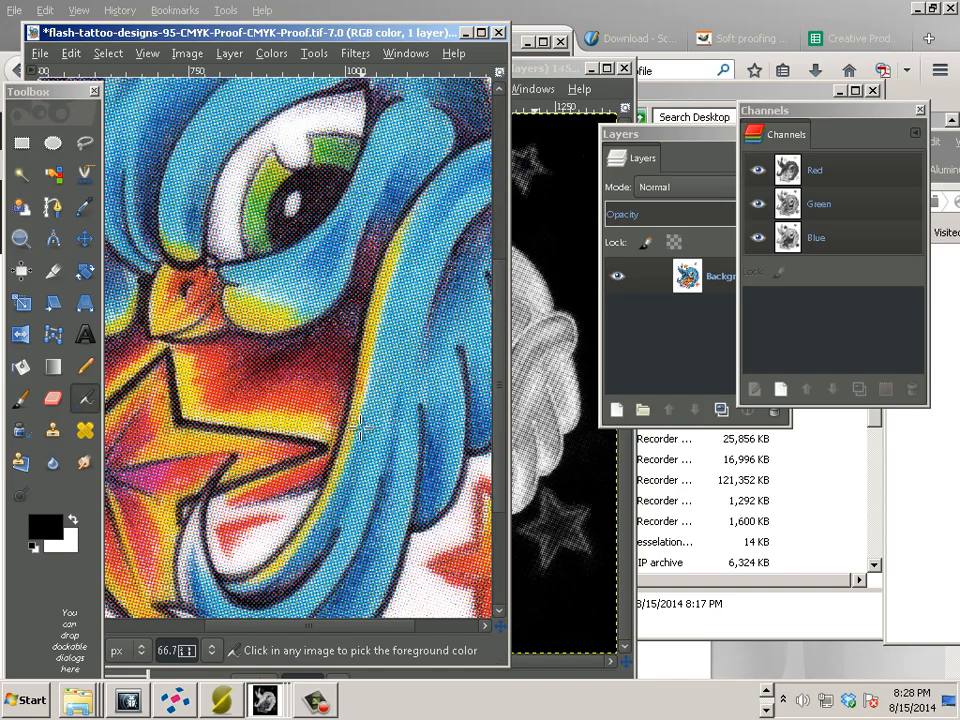
{"action": "scroll", "coordinate": [360, 427], "scroll_direction": "up", "scroll_amount": 3, "text": "ctrl"}
{"action": "scroll", "coordinate": [360, 427], "scroll_direction": "up", "scroll_amount": 2, "text": "ctrl"}
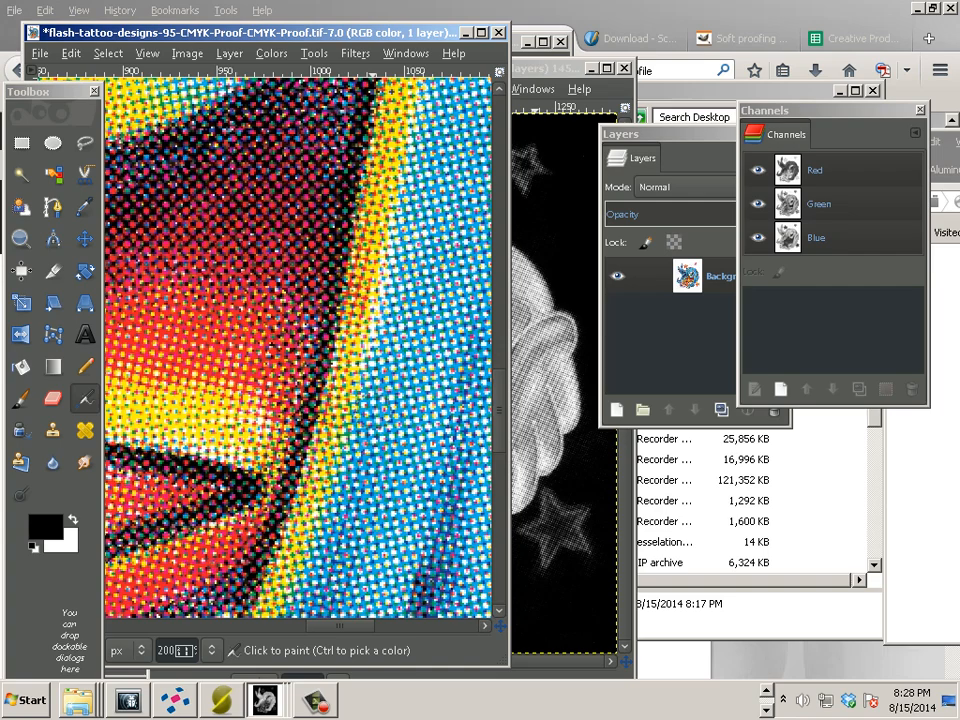
{"action": "scroll", "coordinate": [320, 387], "scroll_direction": "down", "scroll_amount": 5, "text": "ctrl"}
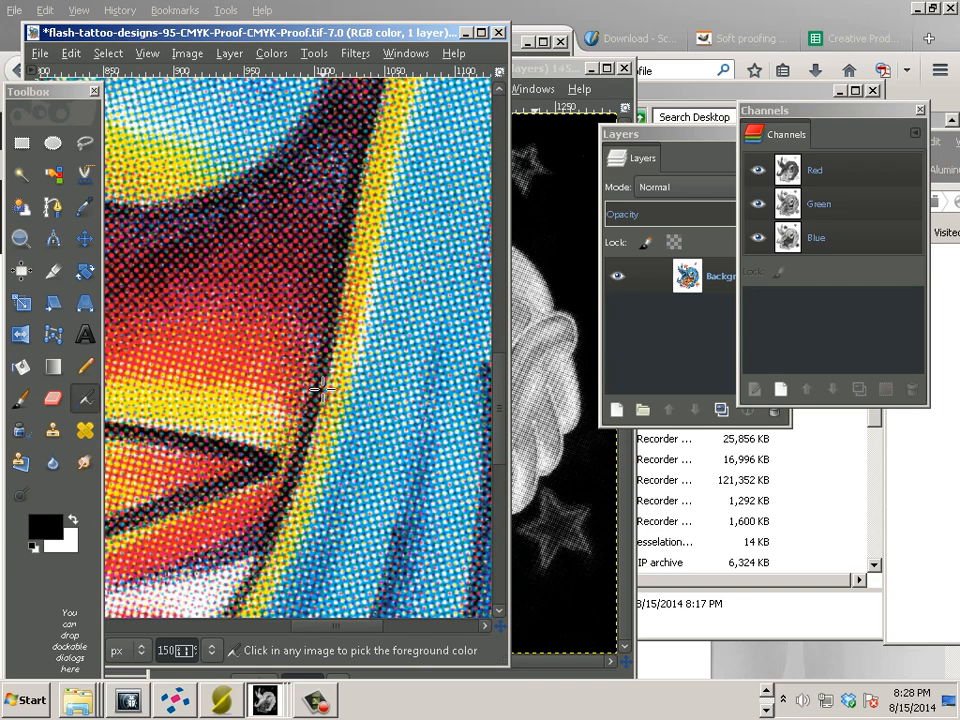